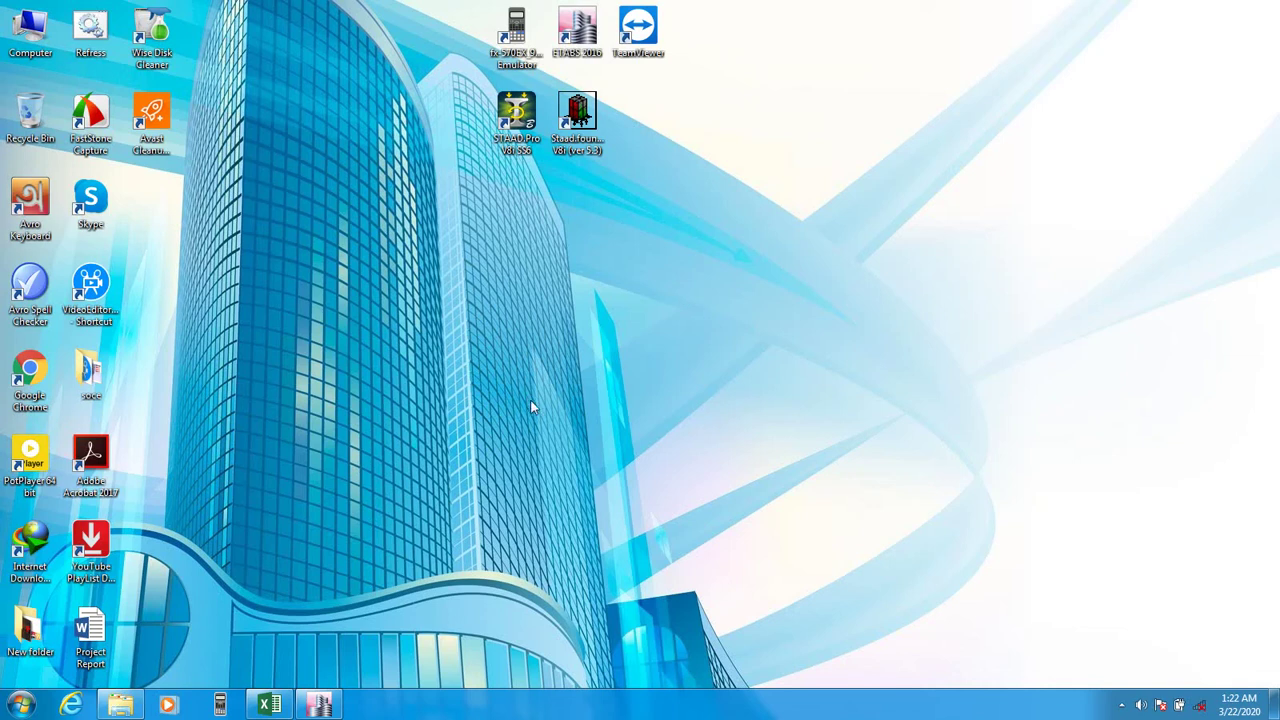
- Select the story force column H36:H50 in the BNBC-2017 sheet to confirm its 142.36 kip total
{"action": "left_click", "coordinate": [269, 705]}
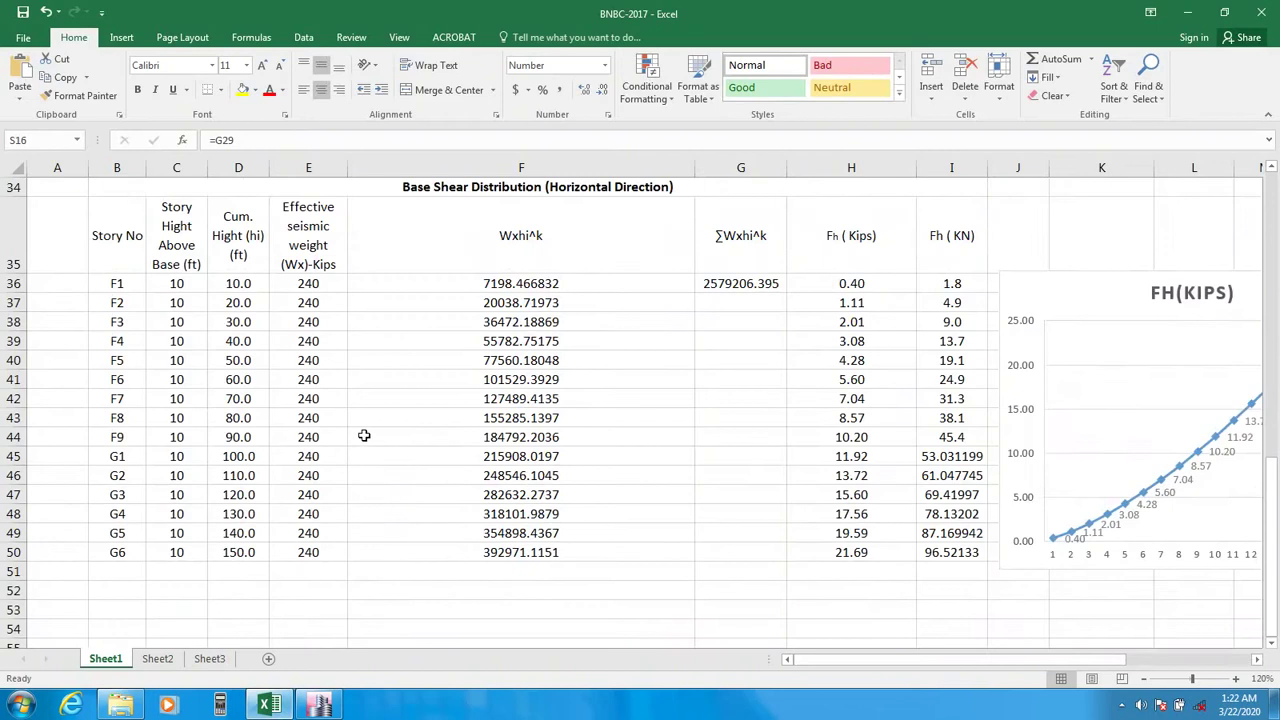
{"action": "scroll", "coordinate": [326, 509], "scroll_direction": "down", "scroll_amount": 1}
{"action": "scroll", "coordinate": [326, 503], "scroll_direction": "up", "scroll_amount": 11}
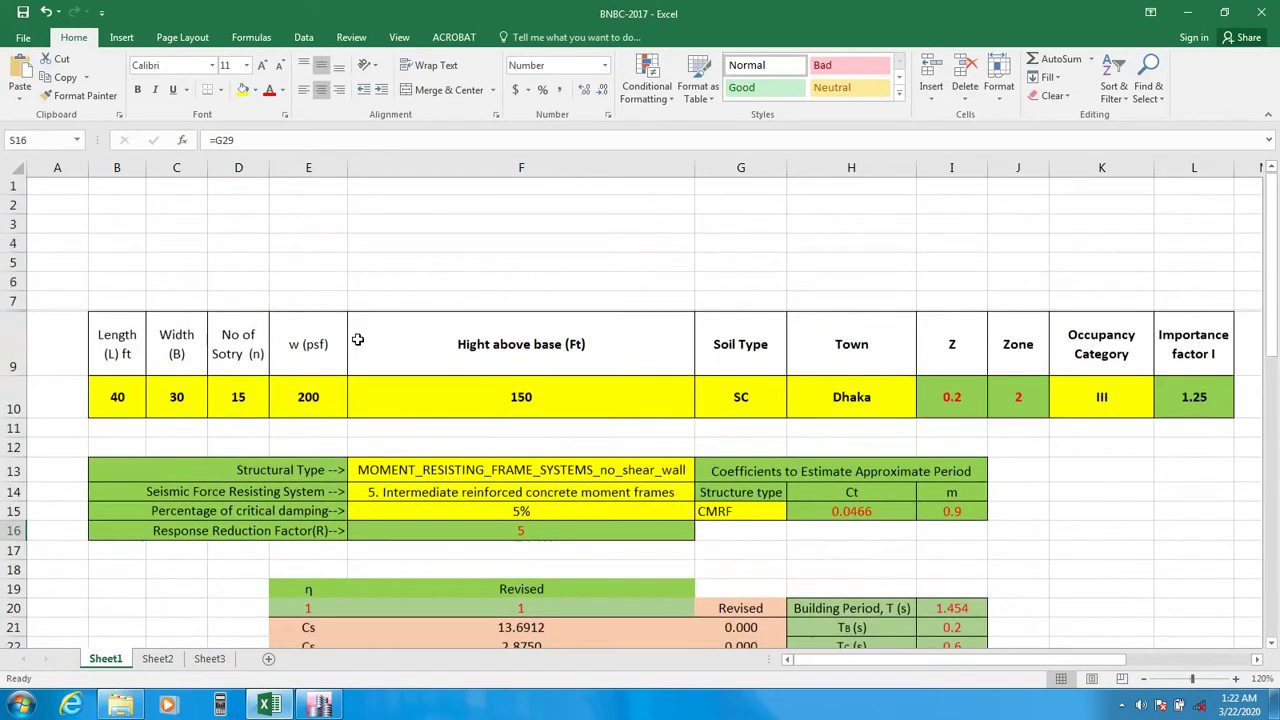
{"action": "scroll", "coordinate": [352, 360], "scroll_direction": "down", "scroll_amount": 9}
{"action": "scroll", "coordinate": [352, 362], "scroll_direction": "down", "scroll_amount": 2}
{"action": "scroll", "coordinate": [352, 360], "scroll_direction": "up", "scroll_amount": 12}
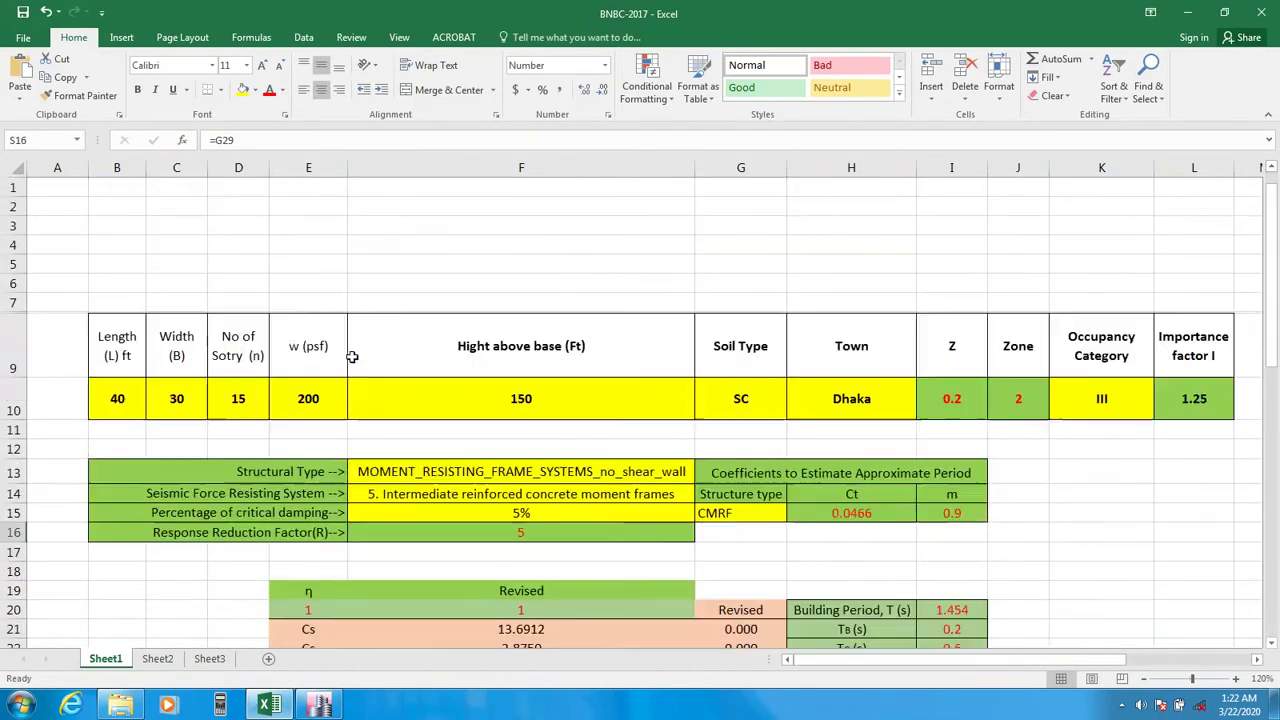
{"action": "scroll", "coordinate": [352, 360], "scroll_direction": "down", "scroll_amount": 11}
{"action": "left_click_drag", "start_coordinate": [849, 283], "coordinate": [840, 552]}
{"action": "left_click", "coordinate": [728, 603]}
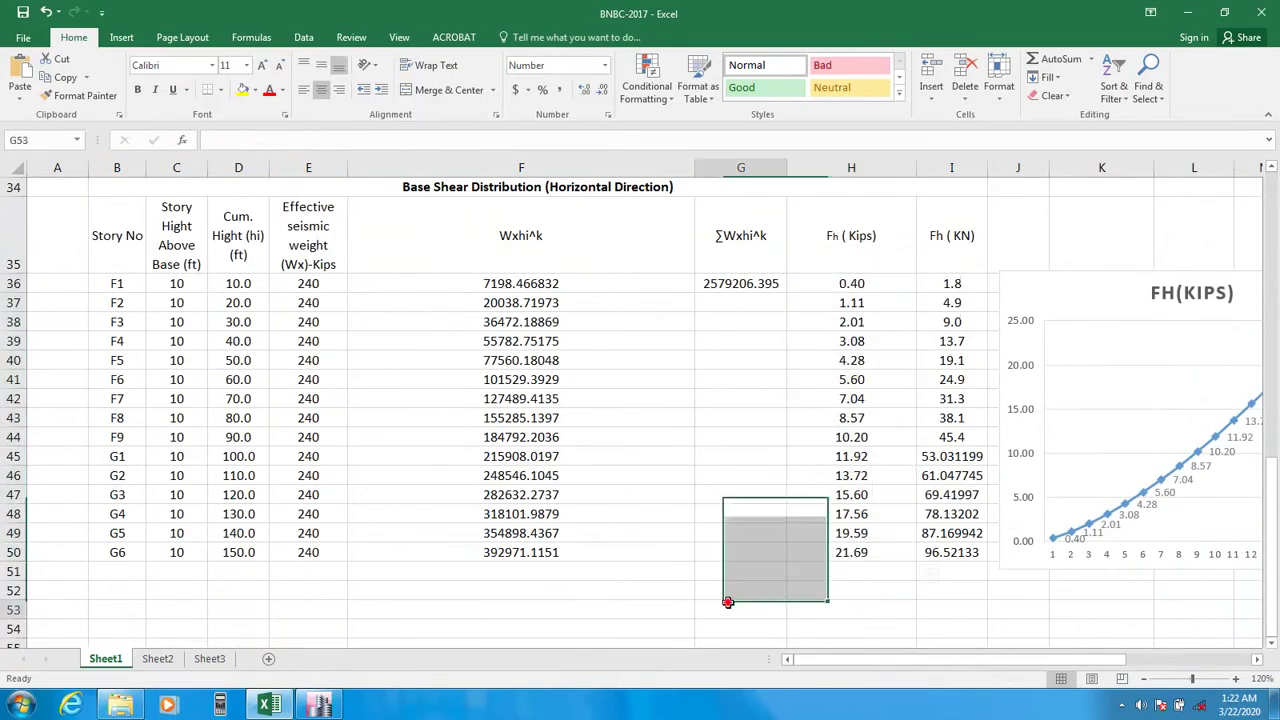
- Inspect the formulas behind the F1 and F2 story forces
{"action": "left_click", "coordinate": [847, 283]}
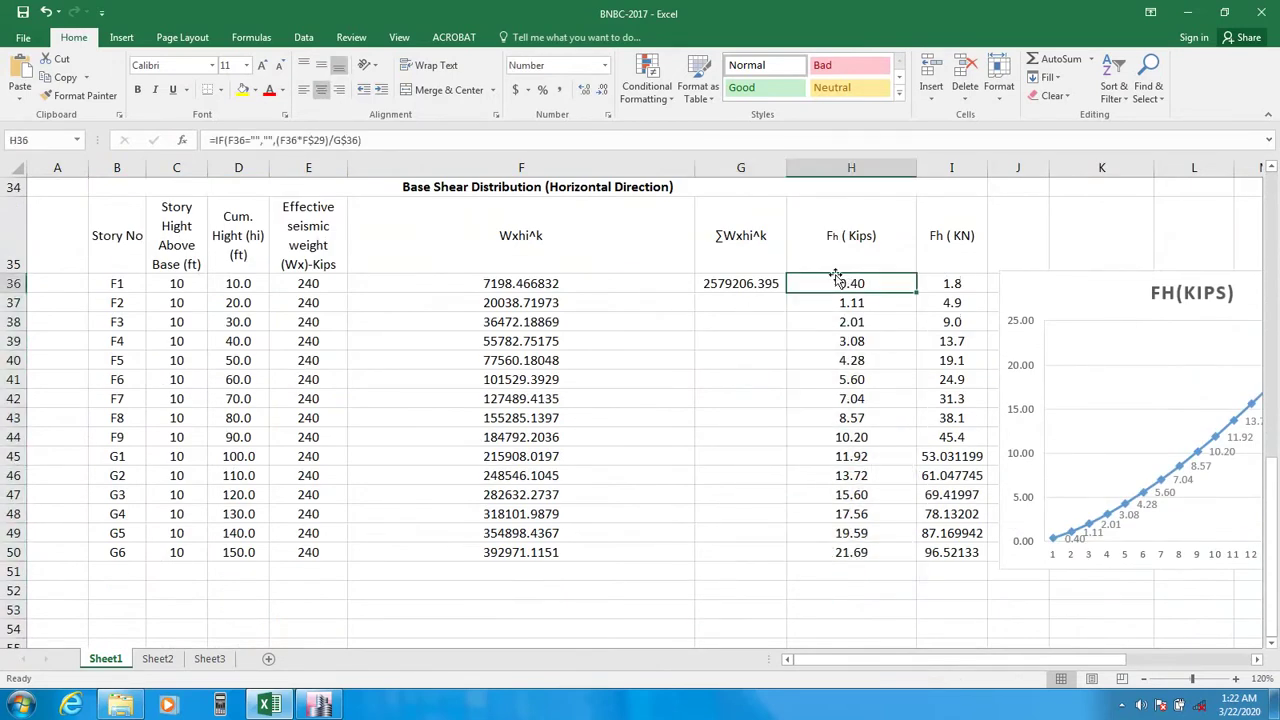
{"action": "left_click", "coordinate": [840, 304]}
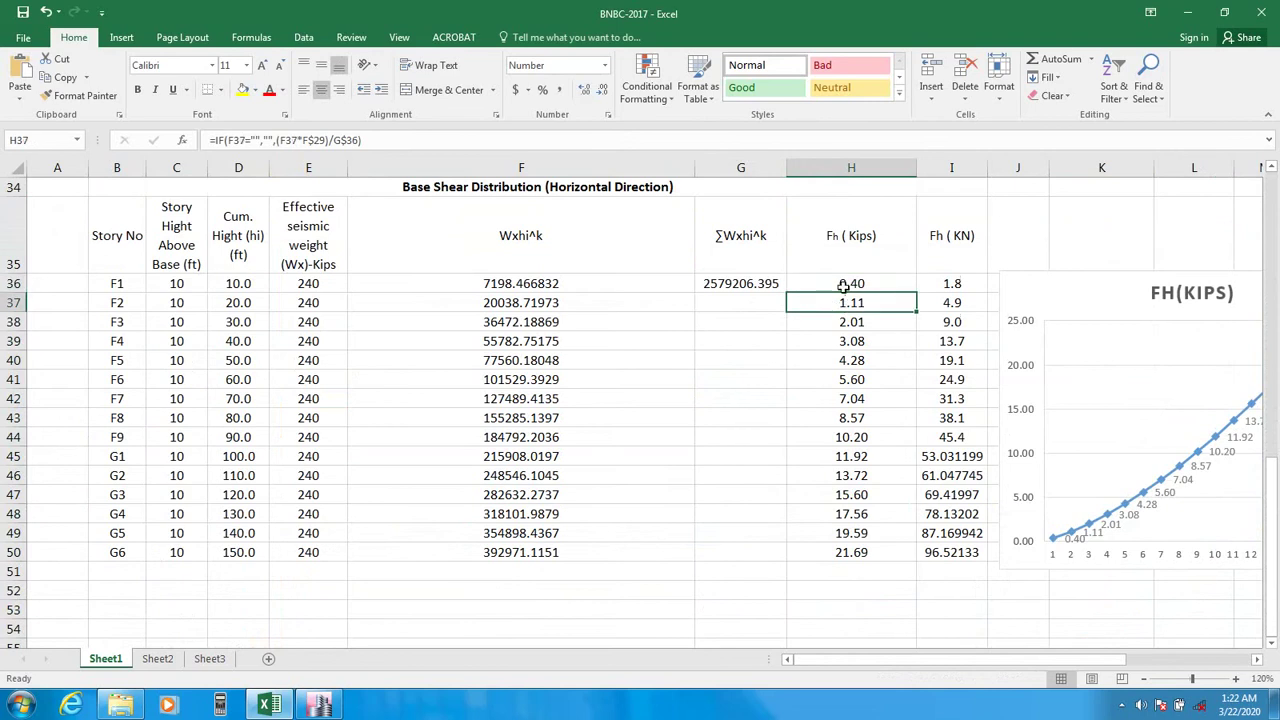
{"action": "left_click", "coordinate": [823, 580]}
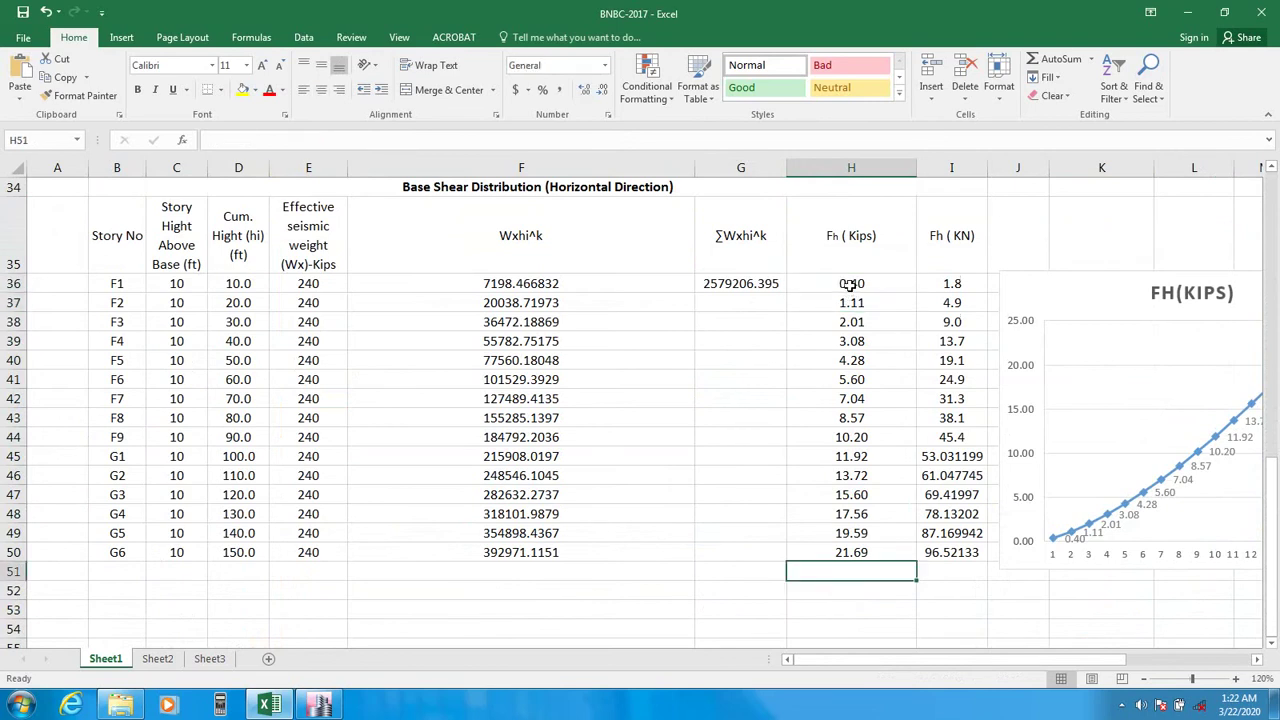
{"action": "left_click", "coordinate": [847, 284]}
{"action": "left_click", "coordinate": [457, 573]}
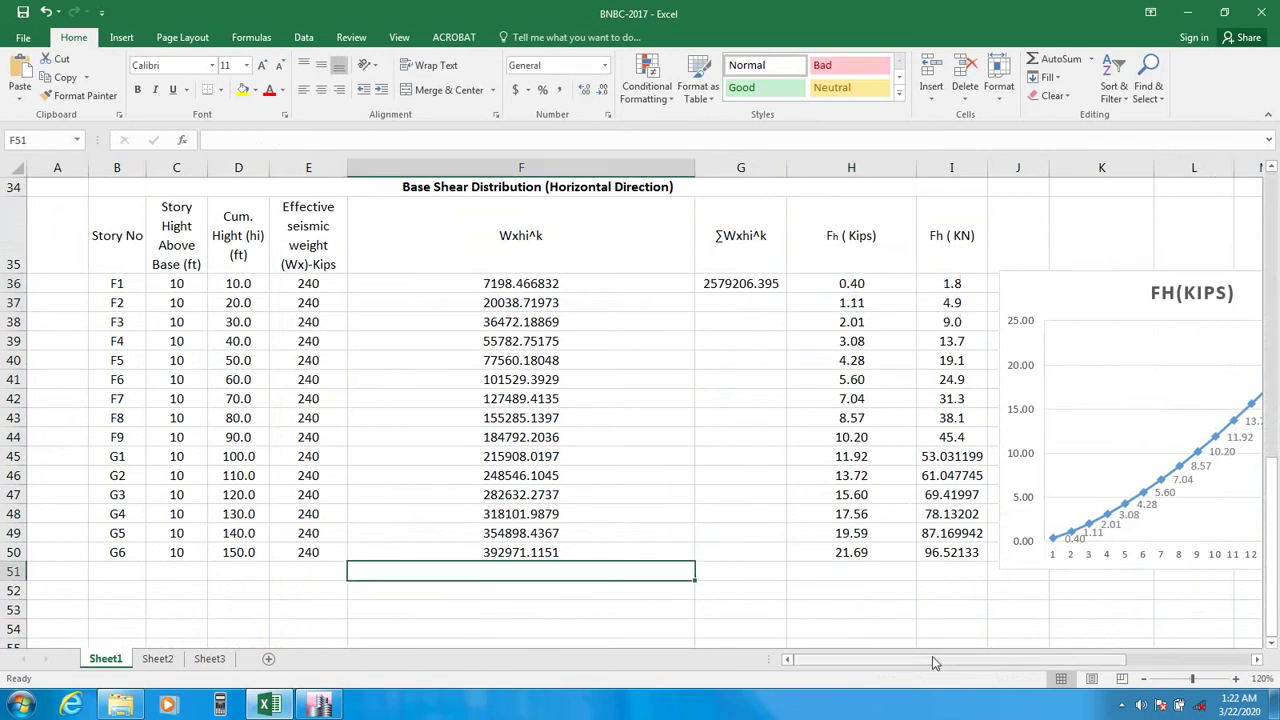
- Scroll over to the Etabs input table listing C 0.039545 and K 1.4770
{"action": "scroll", "coordinate": [570, 487], "scroll_direction": "up", "scroll_amount": 11}
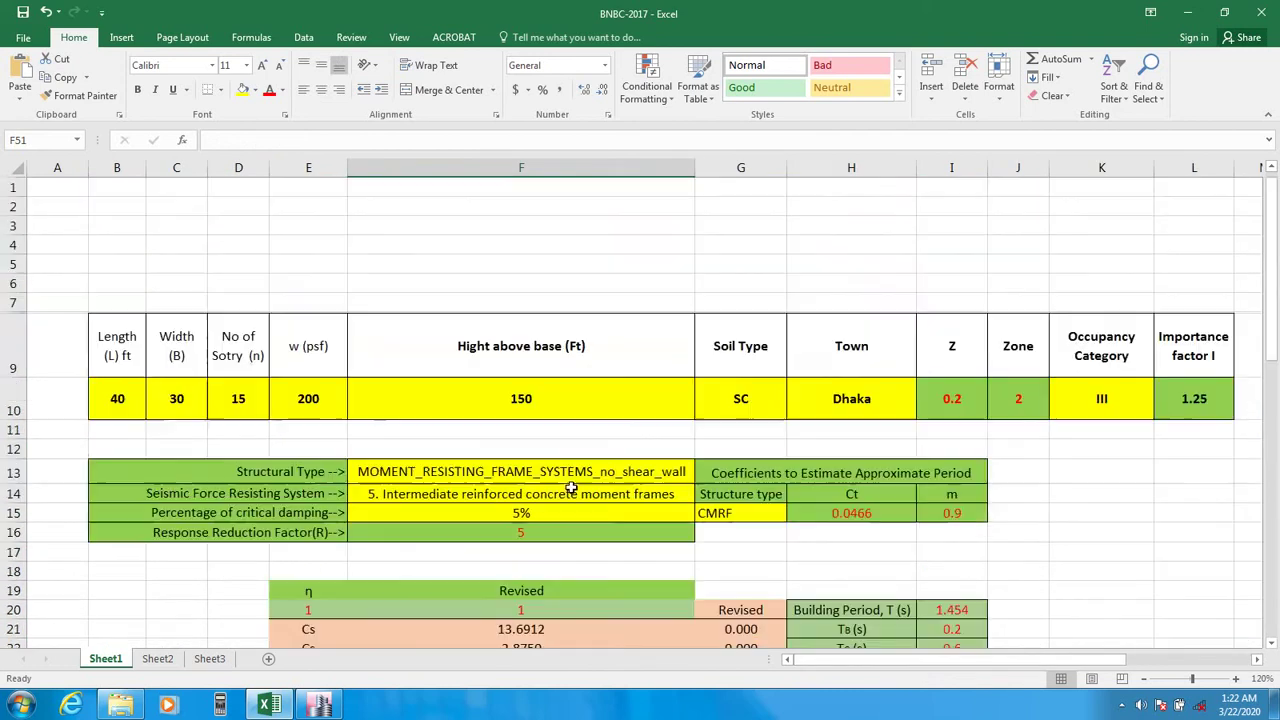
{"action": "scroll", "coordinate": [200, 366], "scroll_direction": "down", "scroll_amount": 1}
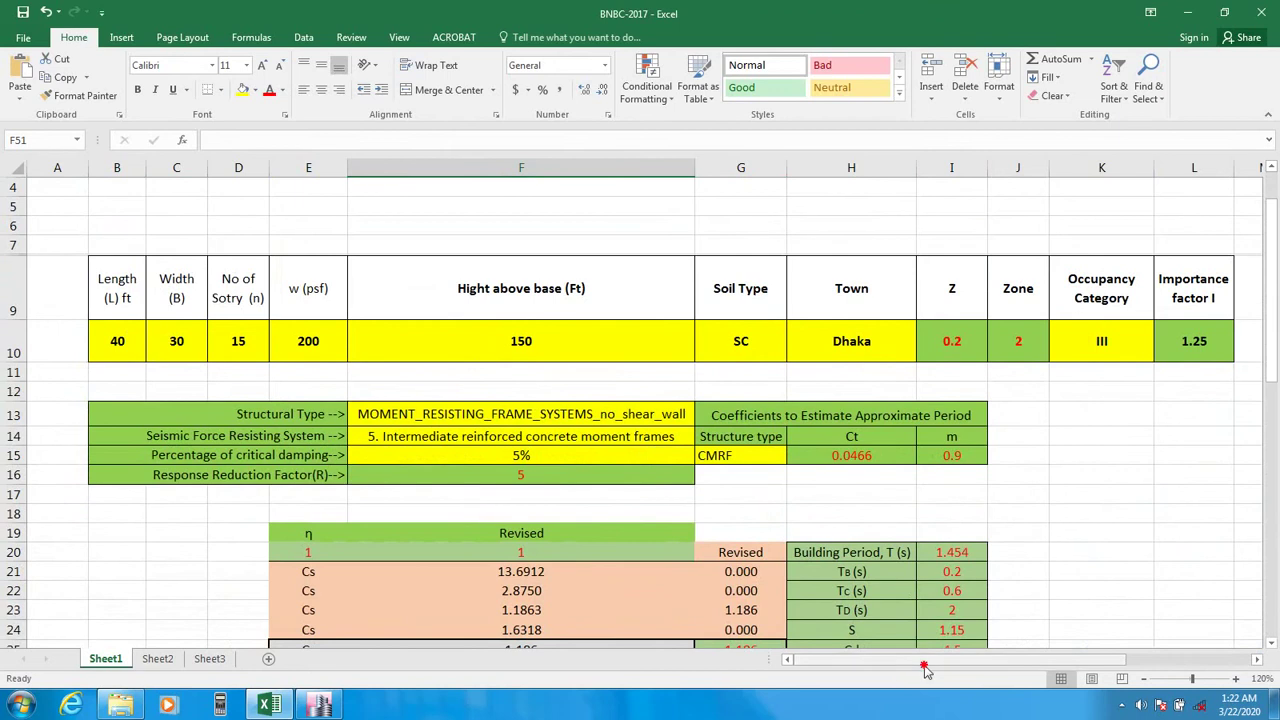
{"action": "left_click_drag", "start_coordinate": [925, 668], "coordinate": [945, 668]}
{"action": "scroll", "coordinate": [600, 546], "scroll_direction": "down", "scroll_amount": 9}
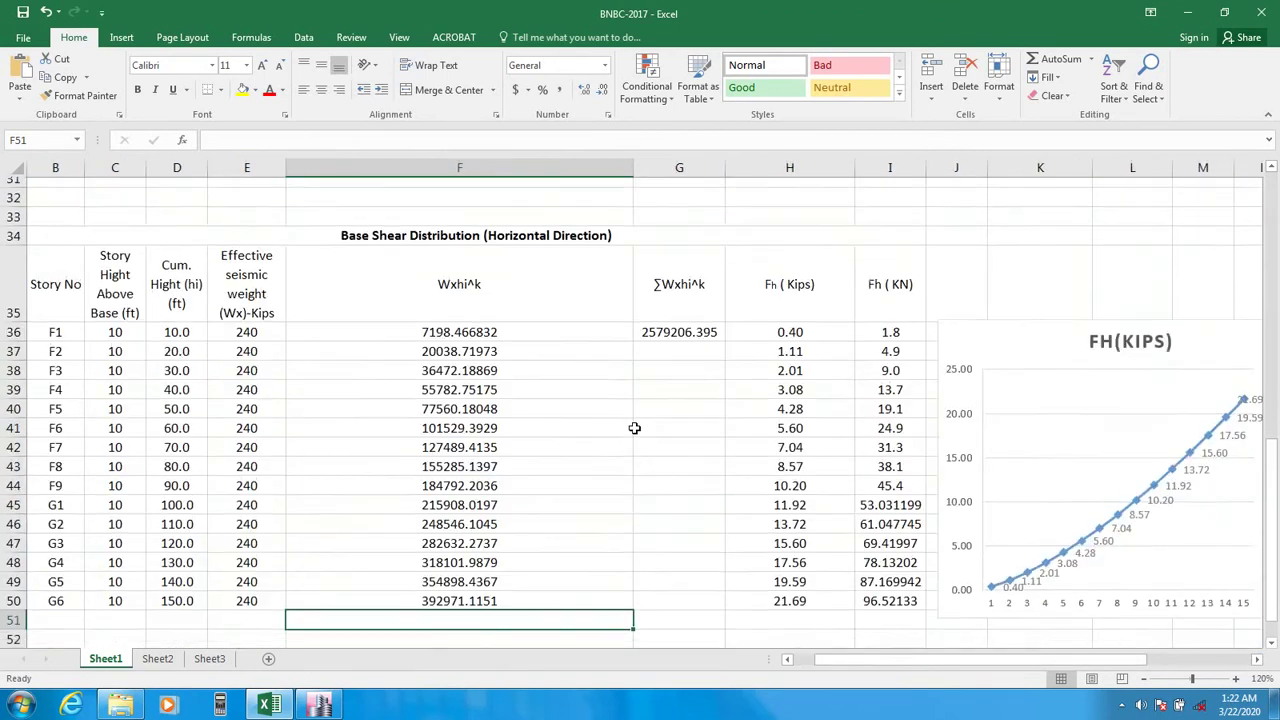
{"action": "scroll", "coordinate": [634, 428], "scroll_direction": "down", "scroll_amount": 5}
{"action": "scroll", "coordinate": [752, 310], "scroll_direction": "up", "scroll_amount": 5}
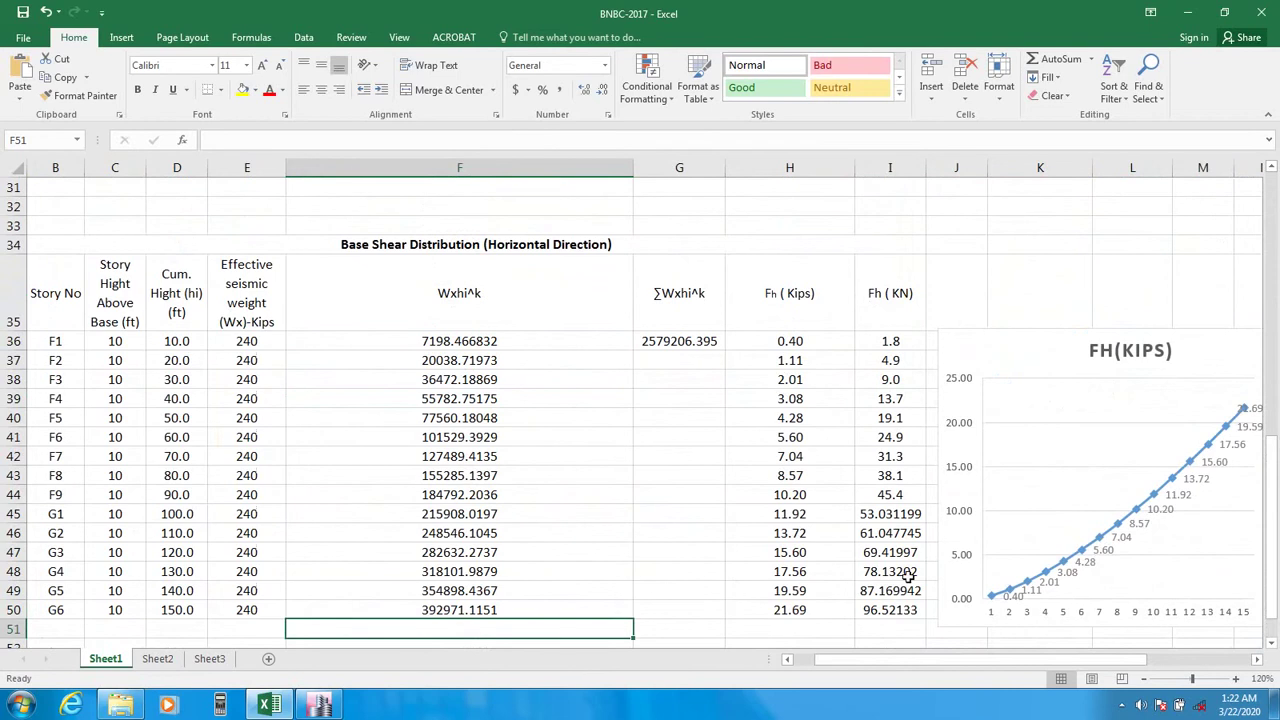
{"action": "left_click_drag", "start_coordinate": [940, 664], "coordinate": [1085, 662]}
{"action": "scroll", "coordinate": [854, 451], "scroll_direction": "up", "scroll_amount": 9}
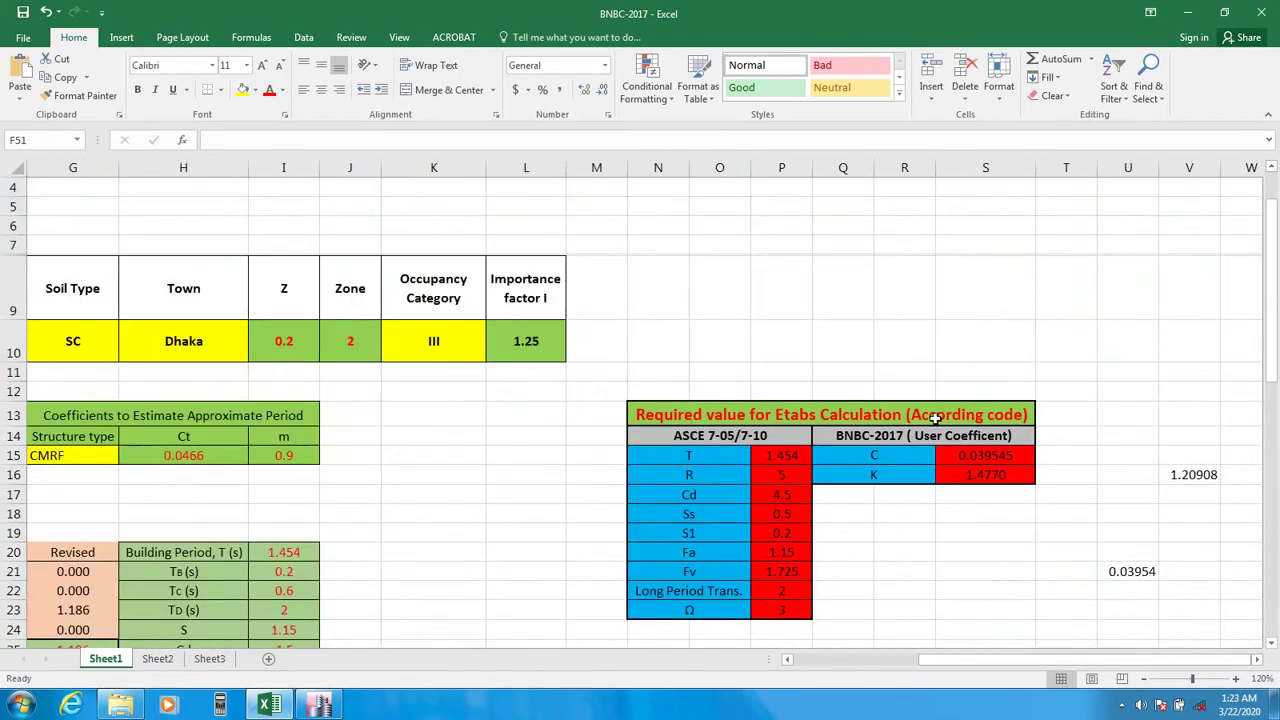
- Select the BNBC-2017 User Coefficient heading to review the ETABS coefficient values
{"action": "scroll", "coordinate": [900, 420], "scroll_direction": "down", "scroll_amount": 1}
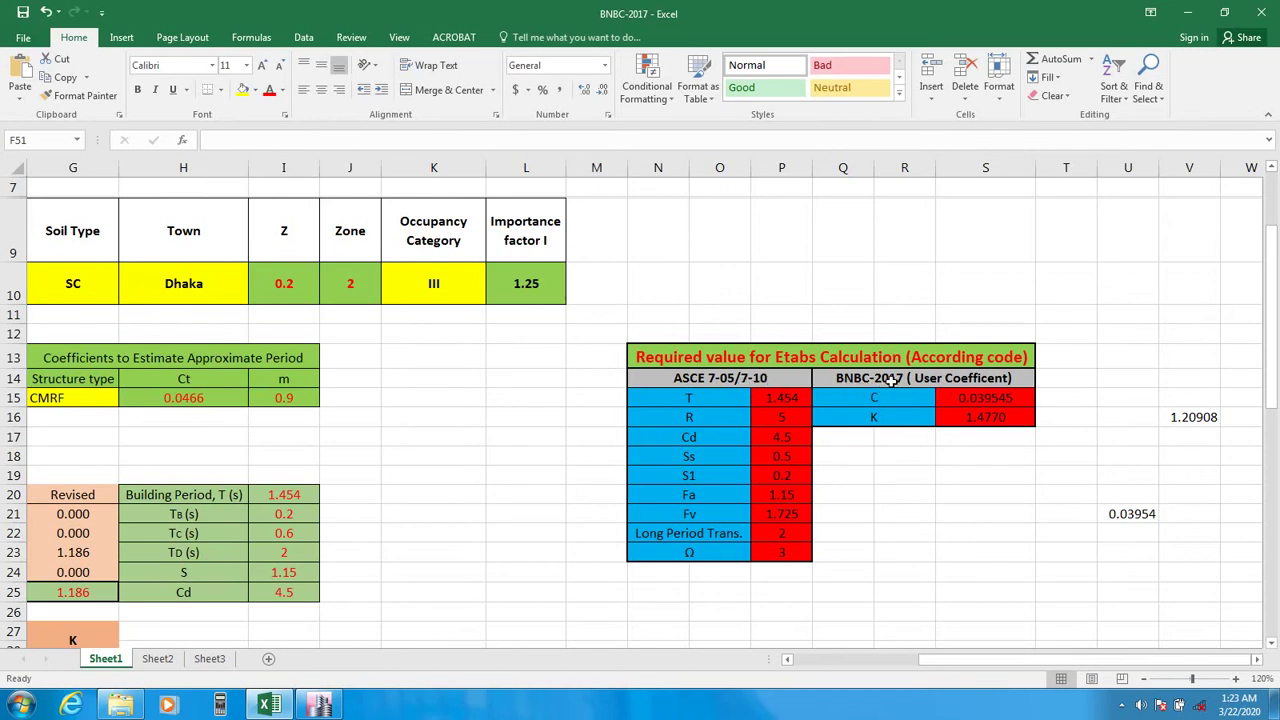
{"action": "left_click", "coordinate": [962, 380]}
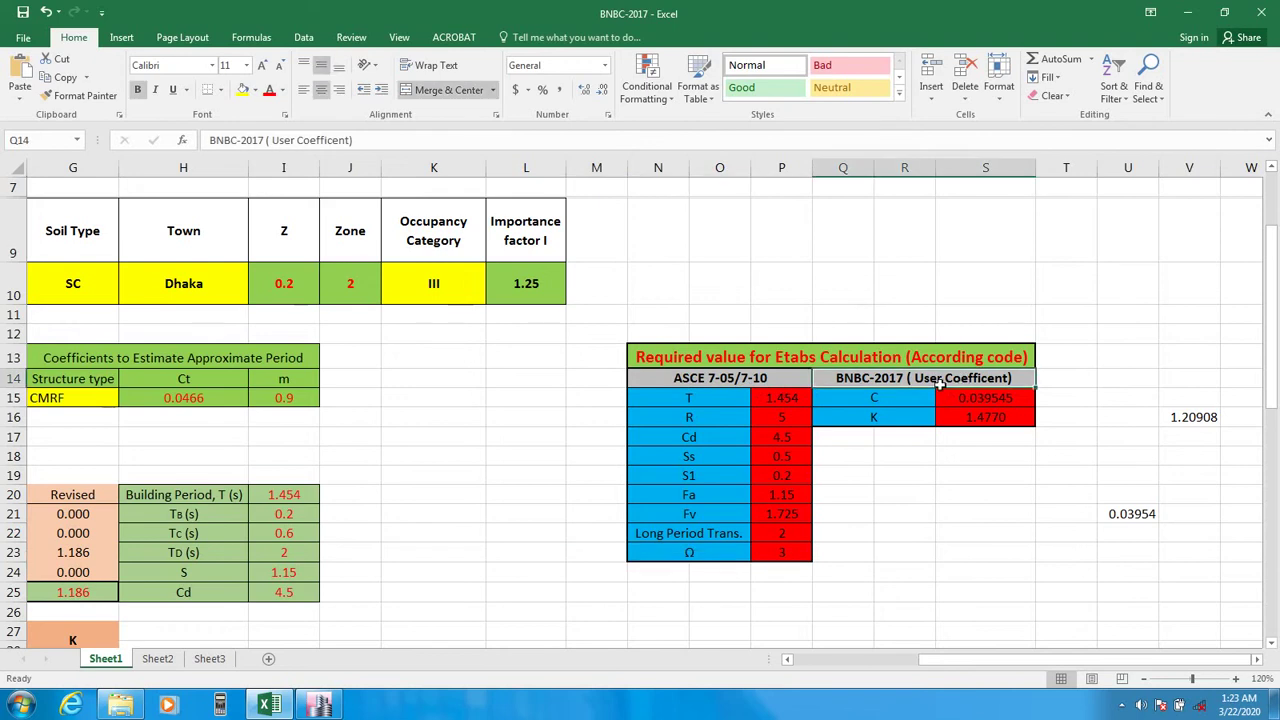
{"action": "left_click", "coordinate": [923, 511]}
{"action": "left_click", "coordinate": [947, 381]}
{"action": "left_click", "coordinate": [951, 505]}
{"action": "left_click", "coordinate": [960, 378]}
- Scroll left and down back to the Base Shear Distribution table of story forces in kips
{"action": "left_click_drag", "start_coordinate": [950, 659], "coordinate": [830, 659]}
{"action": "scroll", "coordinate": [500, 572], "scroll_direction": "down", "scroll_amount": 5}
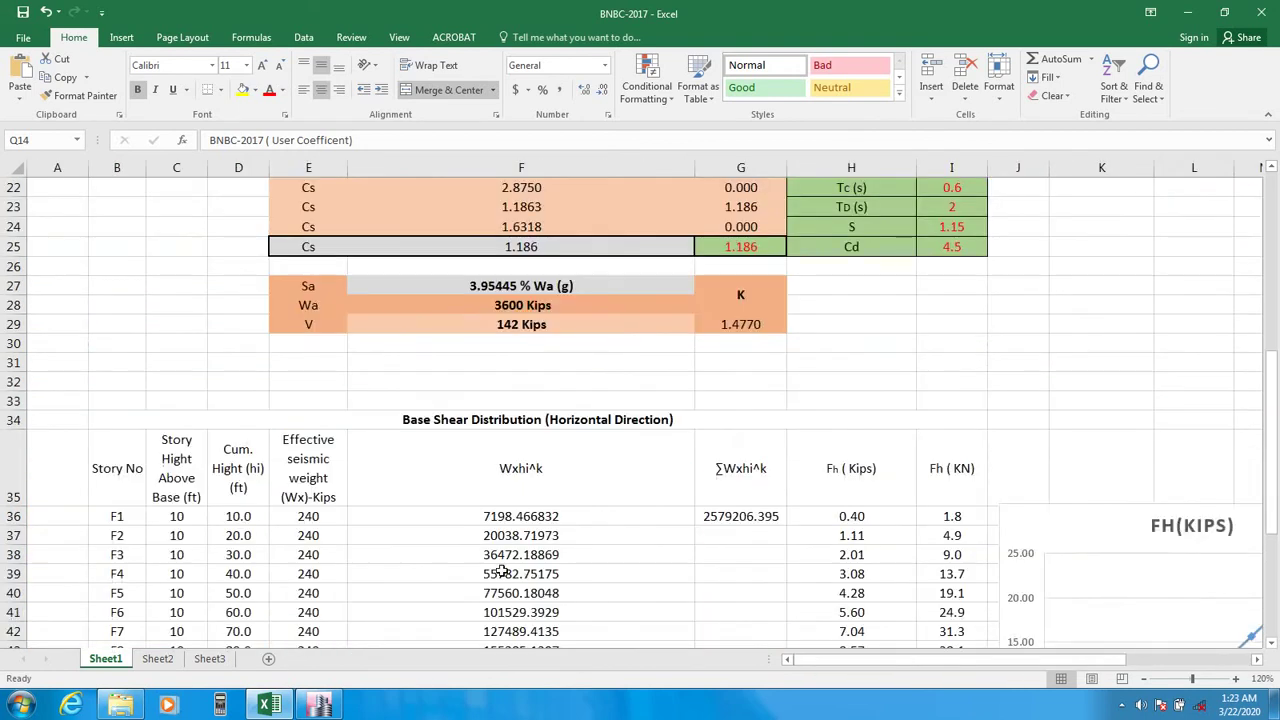
{"action": "scroll", "coordinate": [766, 400], "scroll_direction": "down", "scroll_amount": 5}
{"action": "scroll", "coordinate": [809, 471], "scroll_direction": "up", "scroll_amount": 3}
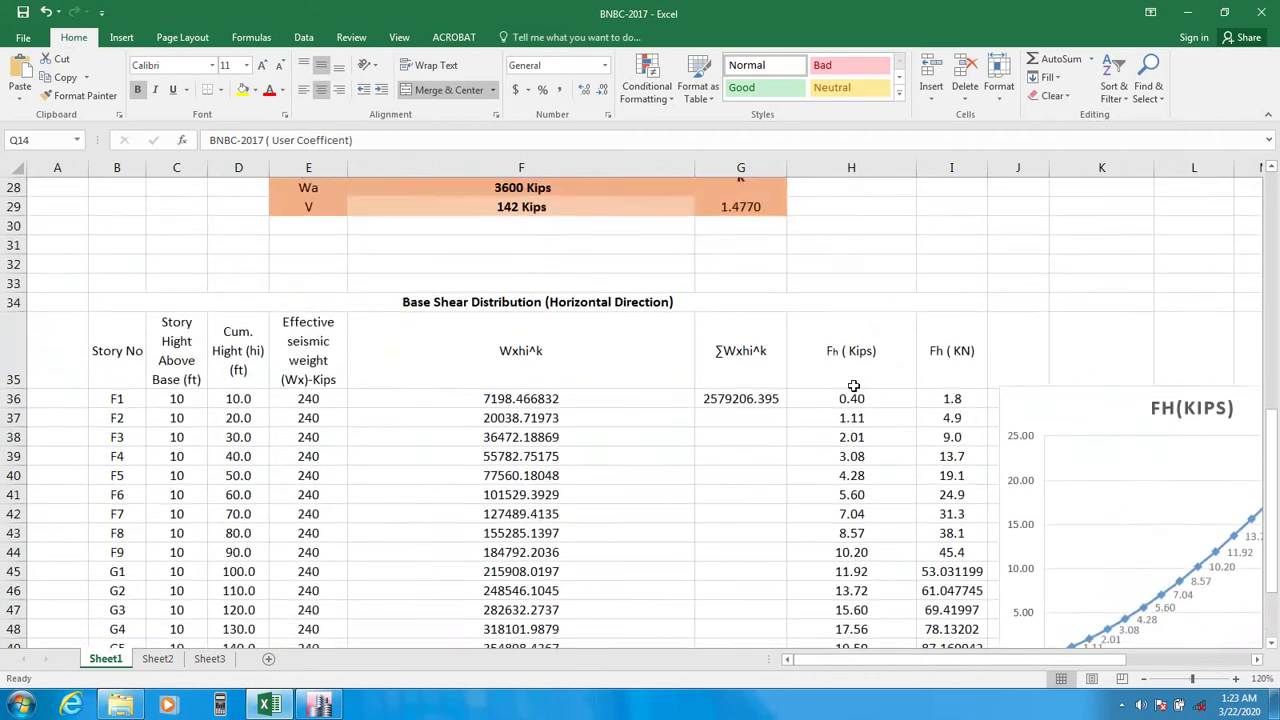
{"action": "scroll", "coordinate": [853, 495], "scroll_direction": "down", "scroll_amount": 2}
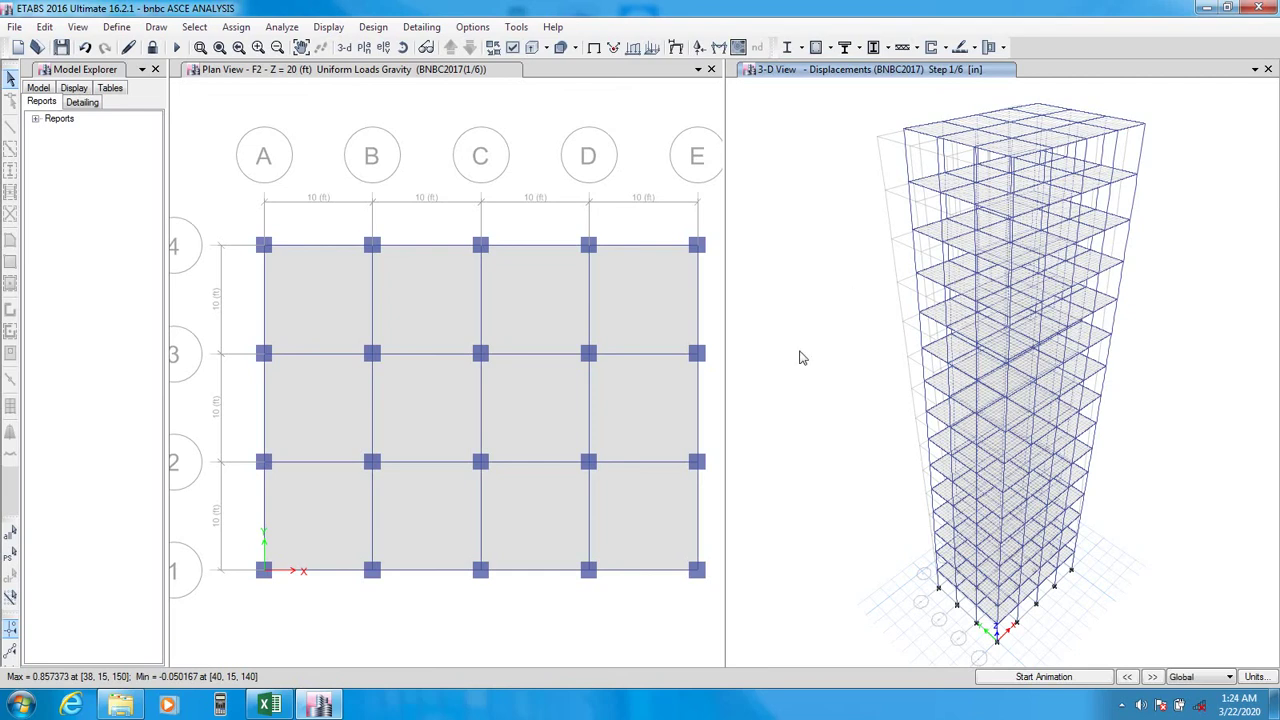
- Check a joint's displacement in the 3-D model view, glance at Excel, then hide it again
{"action": "right_click", "coordinate": [977, 361]}
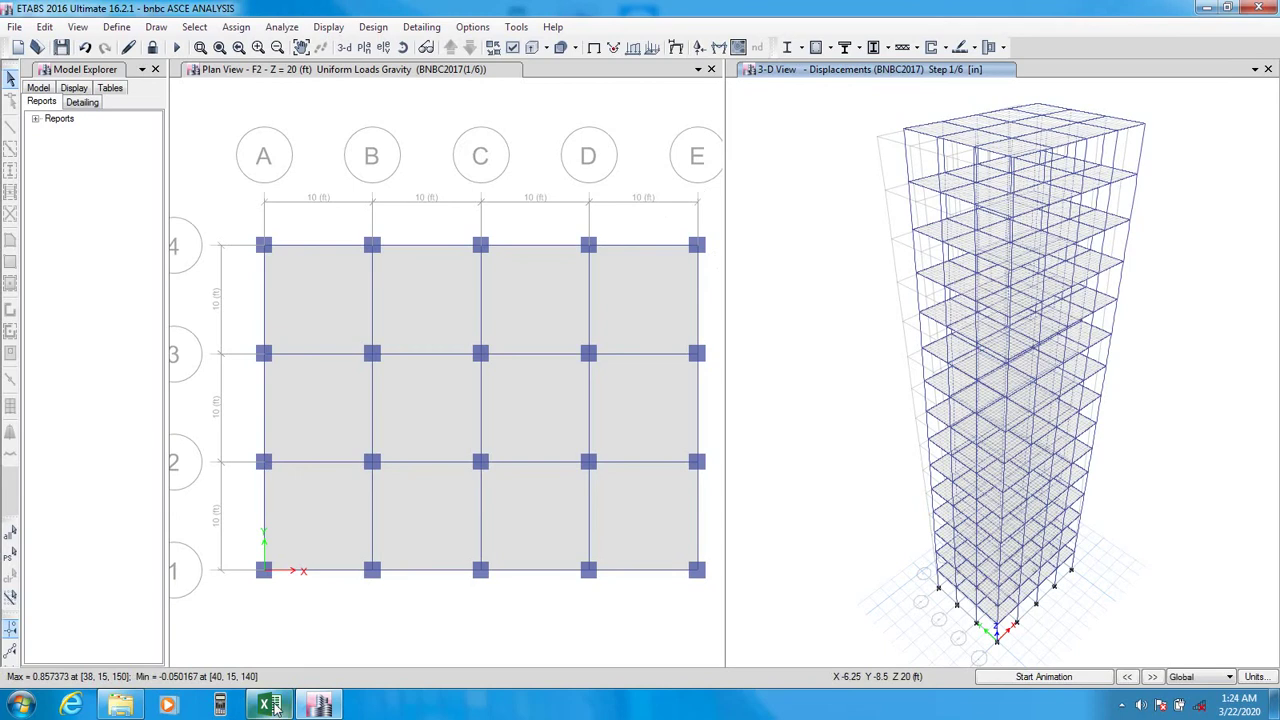
{"action": "left_click", "coordinate": [322, 549]}
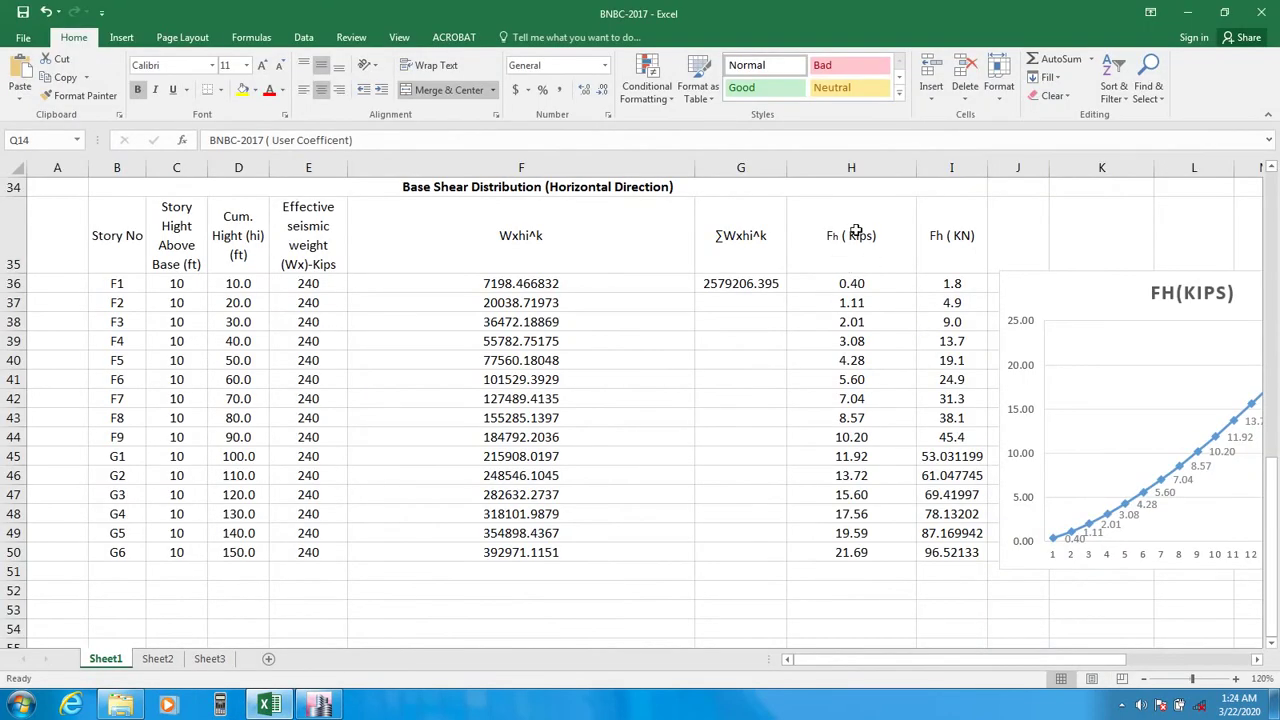
{"action": "left_click", "coordinate": [1190, 10]}
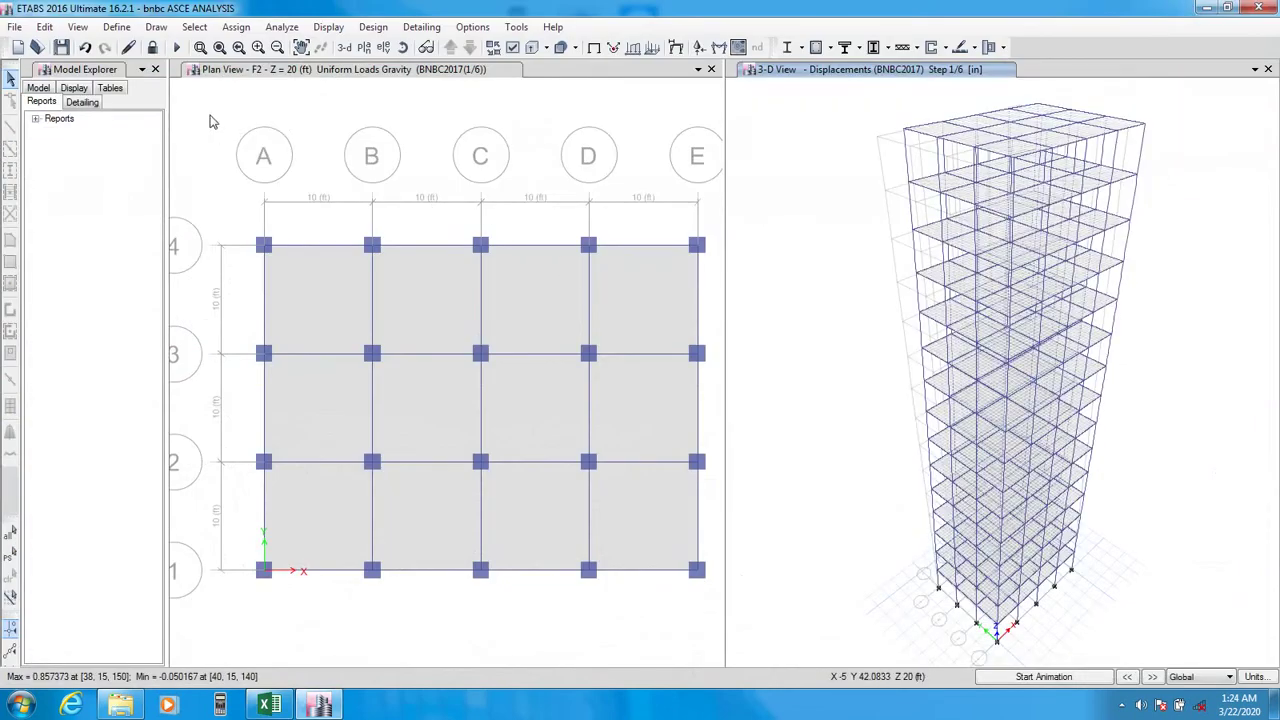
- Generate the 59-page project report through File > Create Report > Show Project Report
{"action": "left_click", "coordinate": [15, 27]}
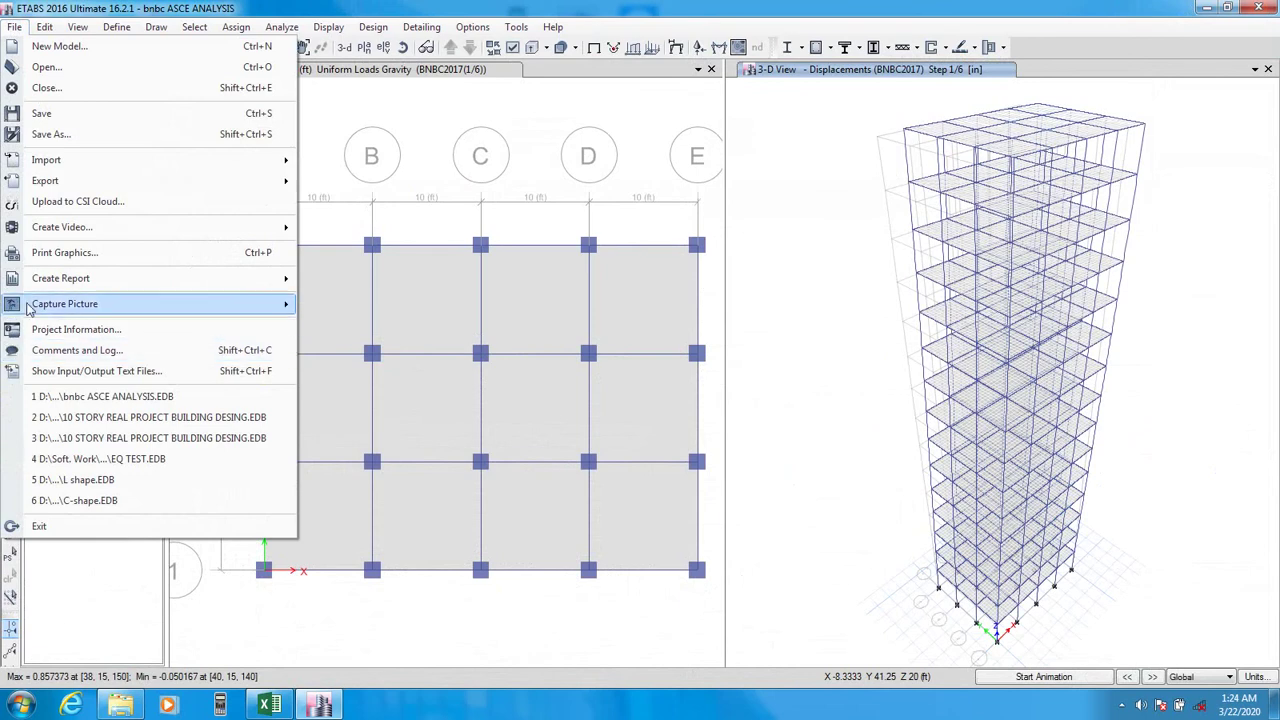
{"action": "mouse_move", "coordinate": [135, 287]}
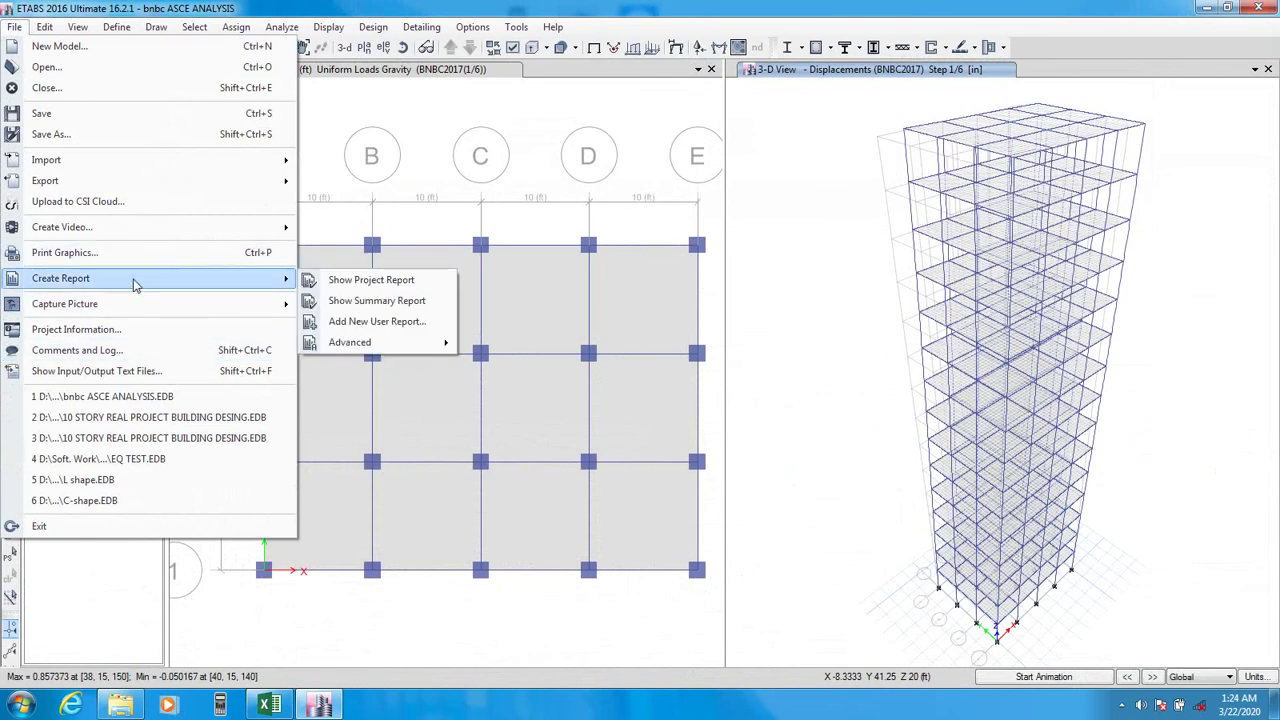
{"action": "left_click", "coordinate": [378, 281]}
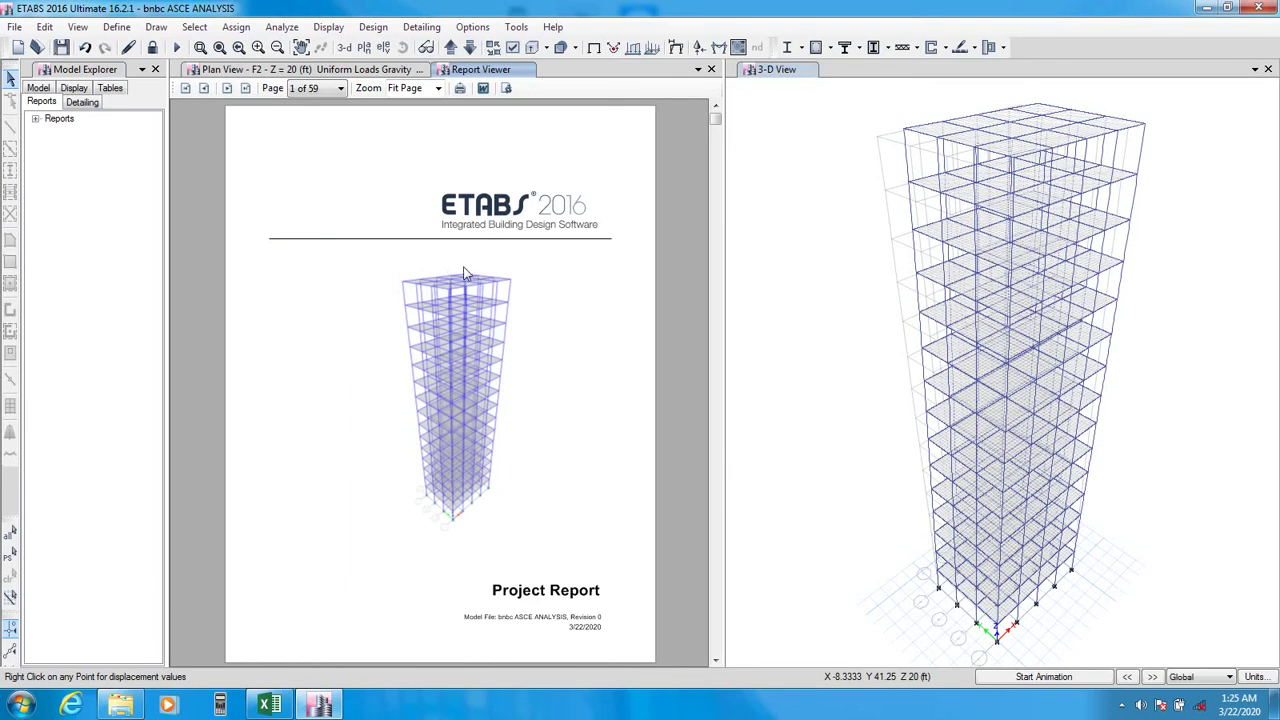
- Show report page 40's user-coefficient seismic load calculation at 100% zoom
{"action": "scroll", "coordinate": [466, 276], "scroll_direction": "down", "scroll_amount": 10}
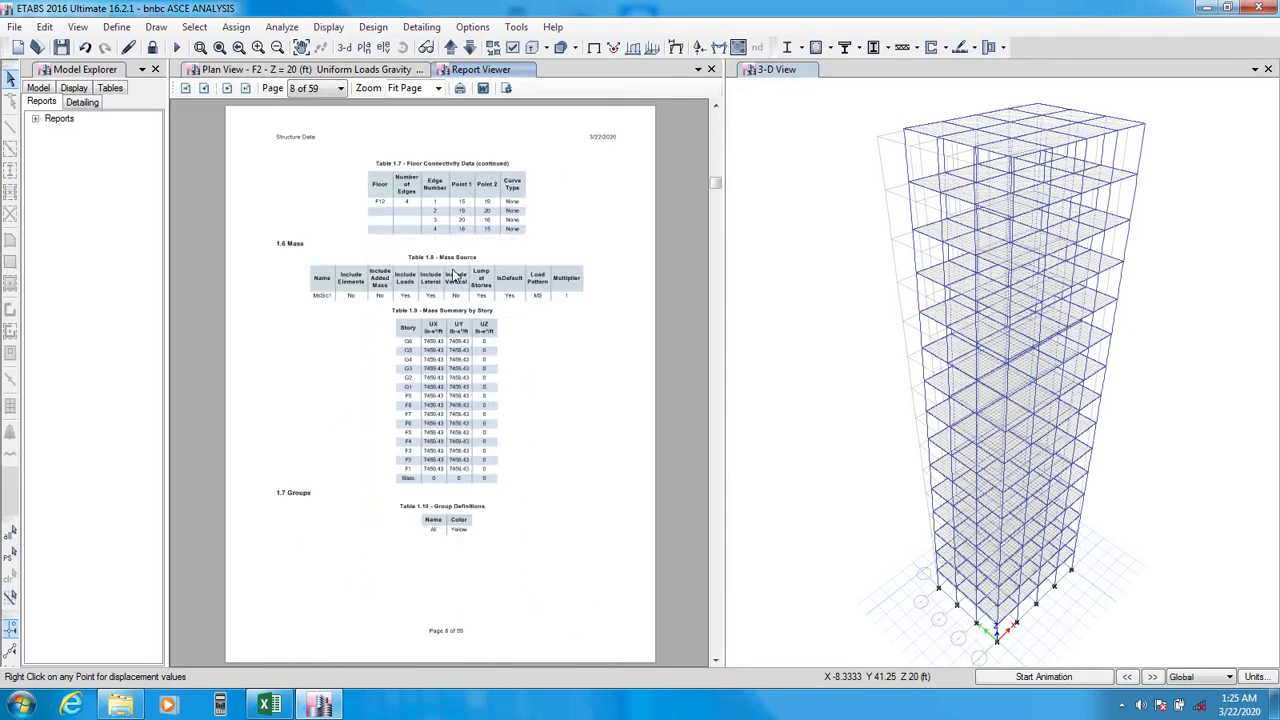
{"action": "scroll", "coordinate": [455, 278], "scroll_direction": "down", "scroll_amount": 6}
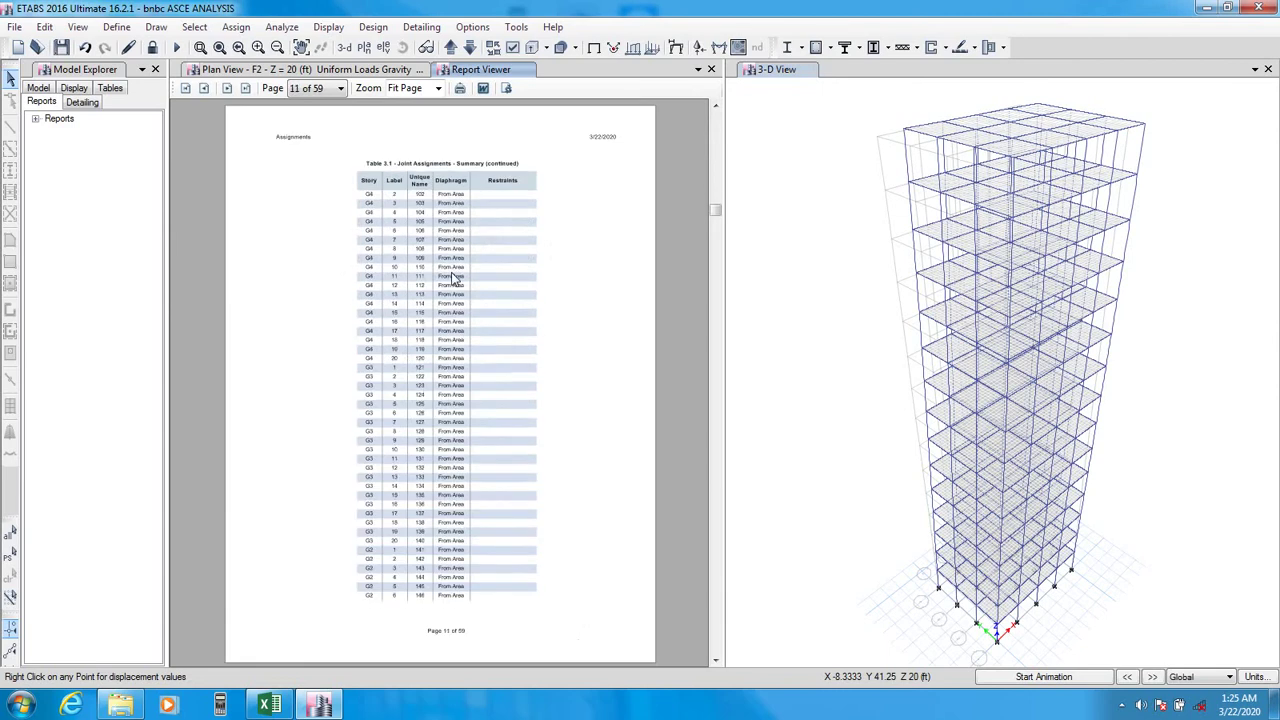
{"action": "scroll", "coordinate": [452, 280], "scroll_direction": "down", "scroll_amount": 7}
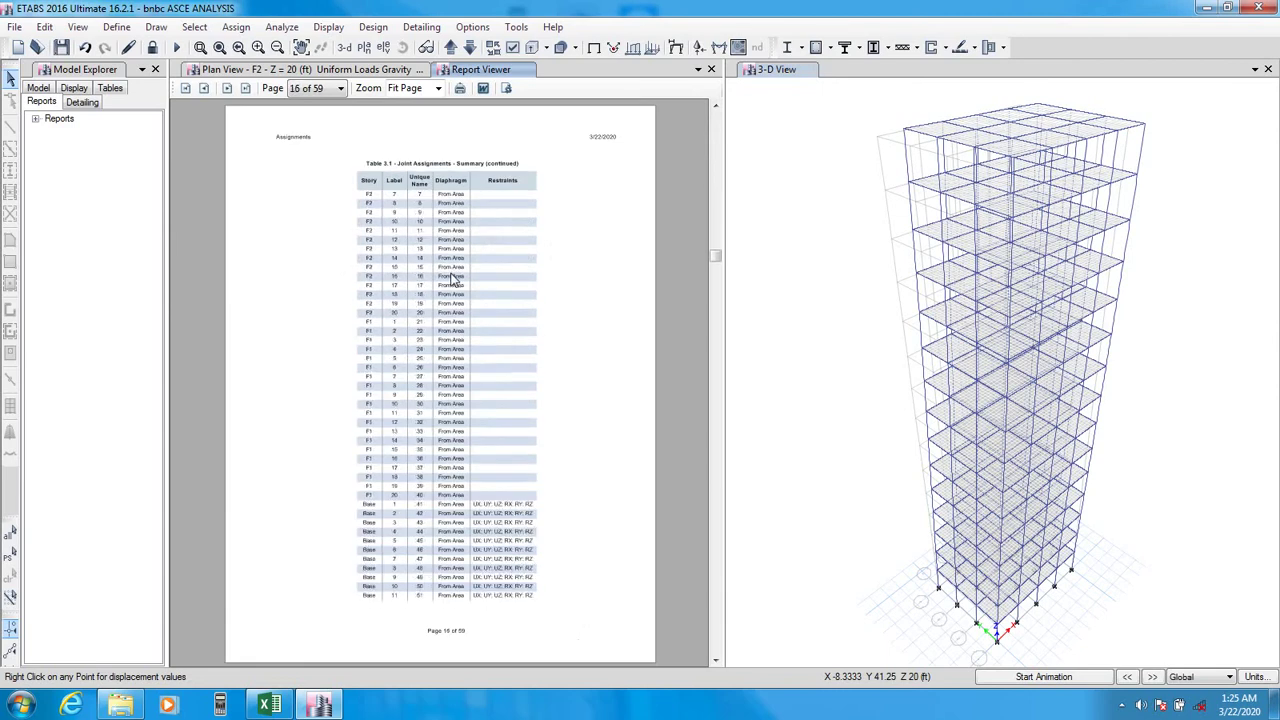
{"action": "scroll", "coordinate": [452, 280], "scroll_direction": "down", "scroll_amount": 9}
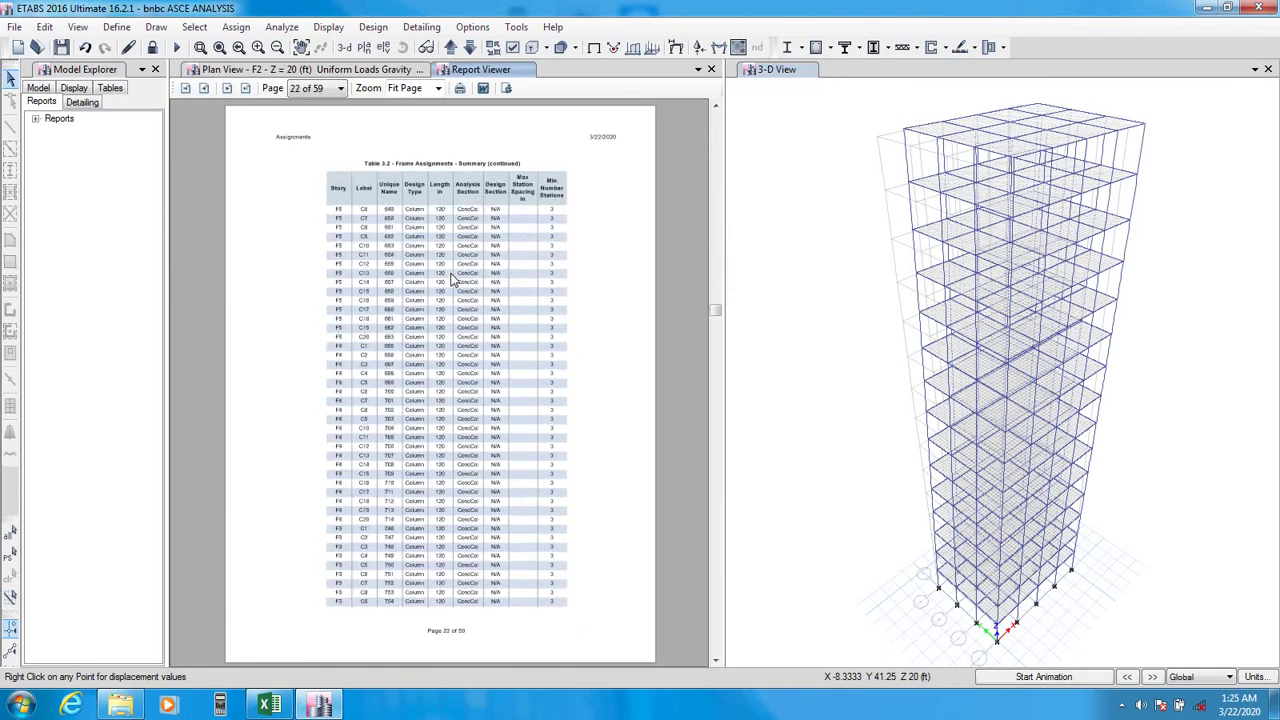
{"action": "scroll", "coordinate": [452, 283], "scroll_direction": "down", "scroll_amount": 10}
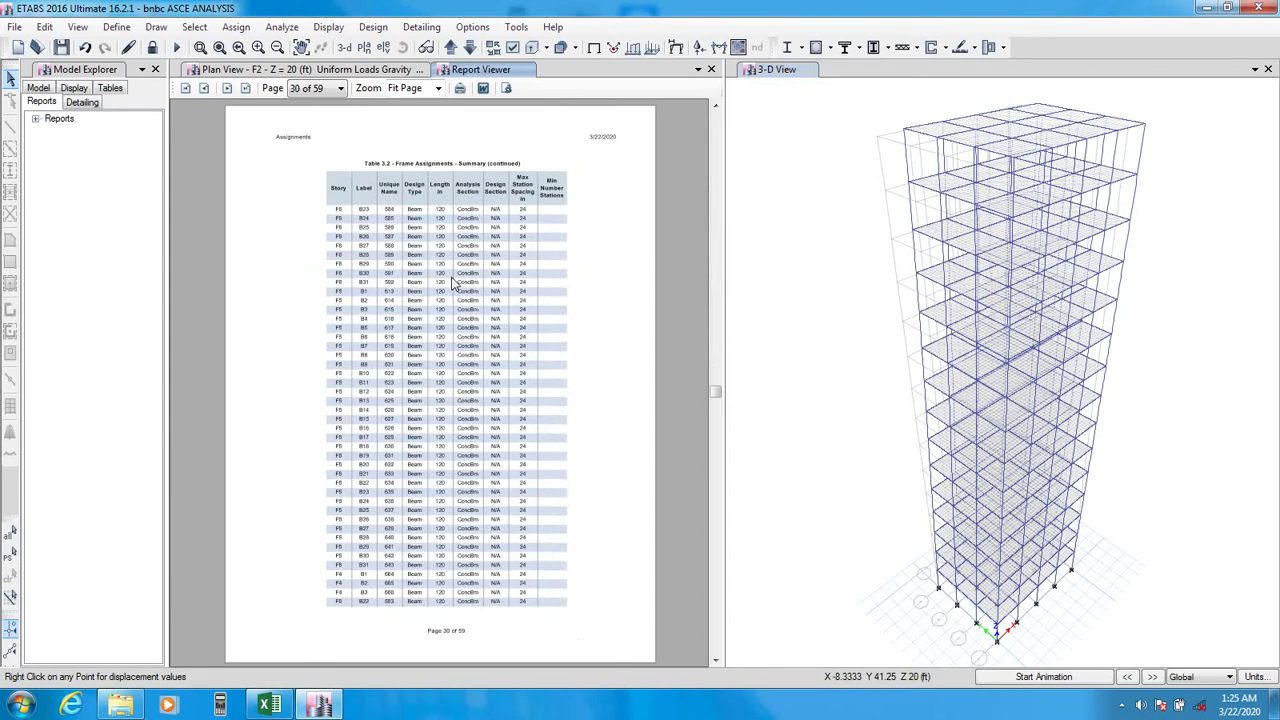
{"action": "scroll", "coordinate": [452, 283], "scroll_direction": "down", "scroll_amount": 6}
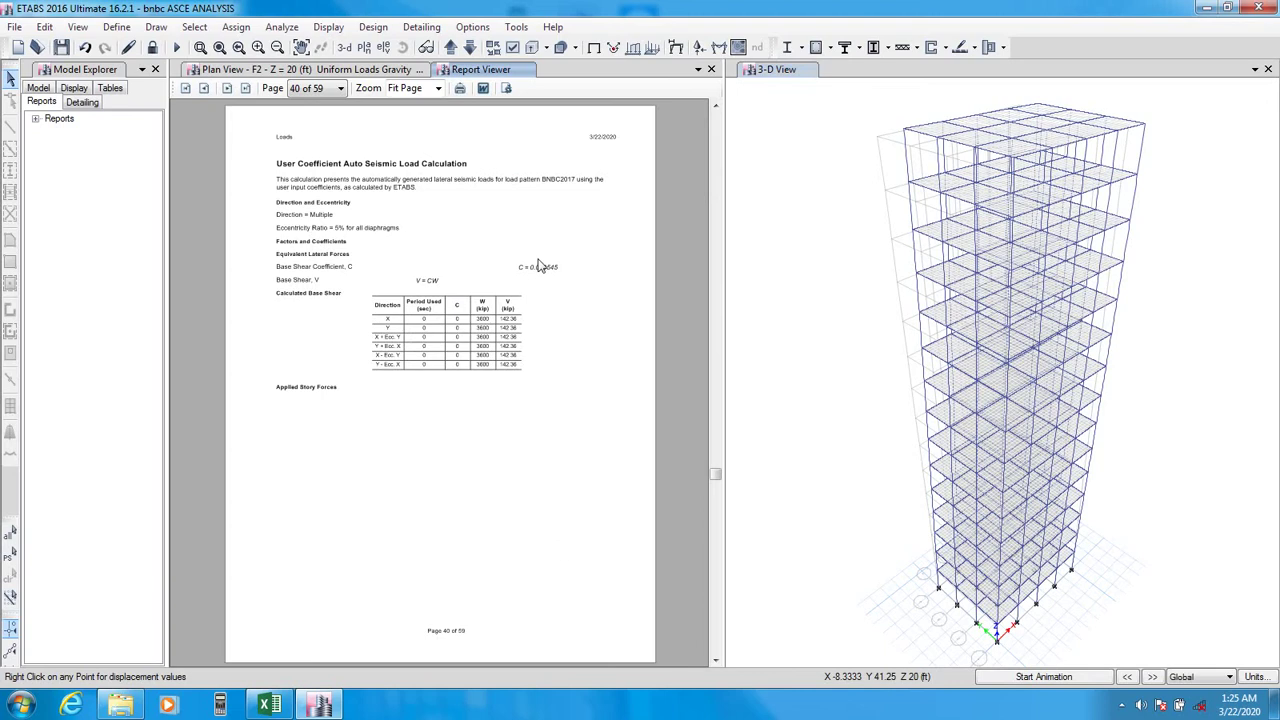
{"action": "left_click", "coordinate": [412, 89]}
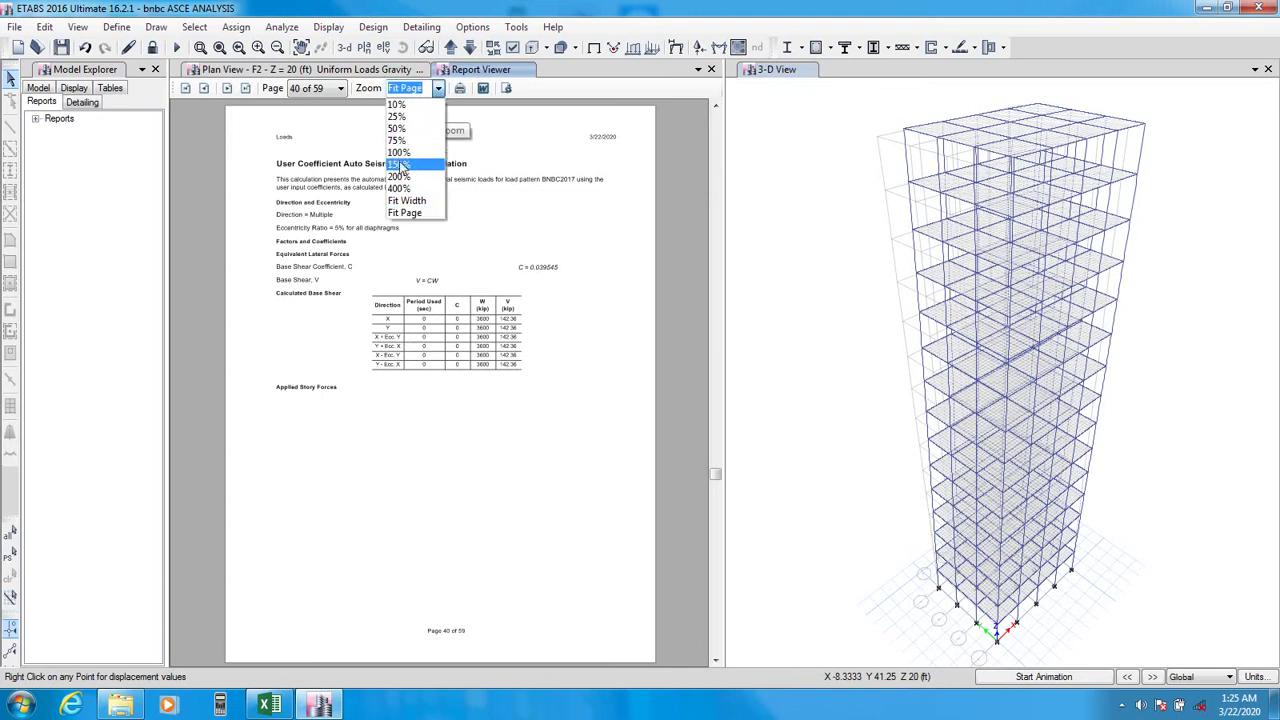
{"action": "left_click", "coordinate": [397, 153]}
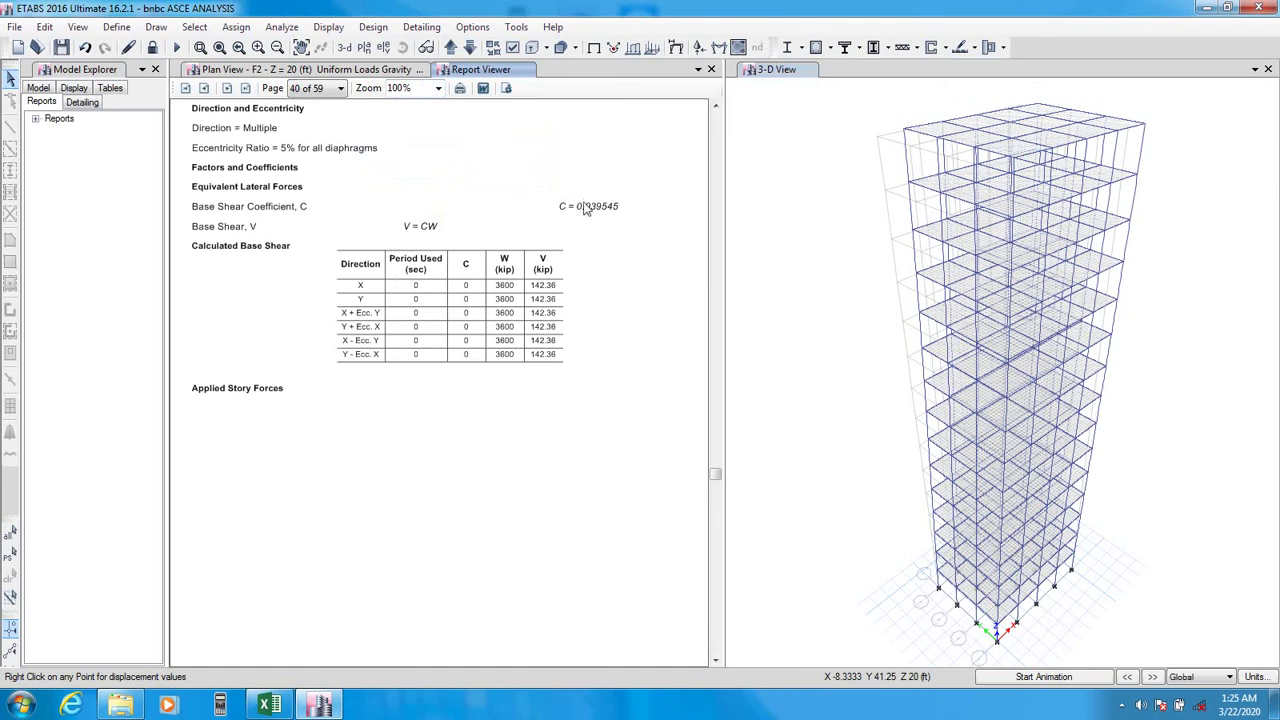
{"action": "left_click", "coordinate": [617, 205]}
{"action": "left_click", "coordinate": [579, 208]}
{"action": "left_click", "coordinate": [269, 705]}
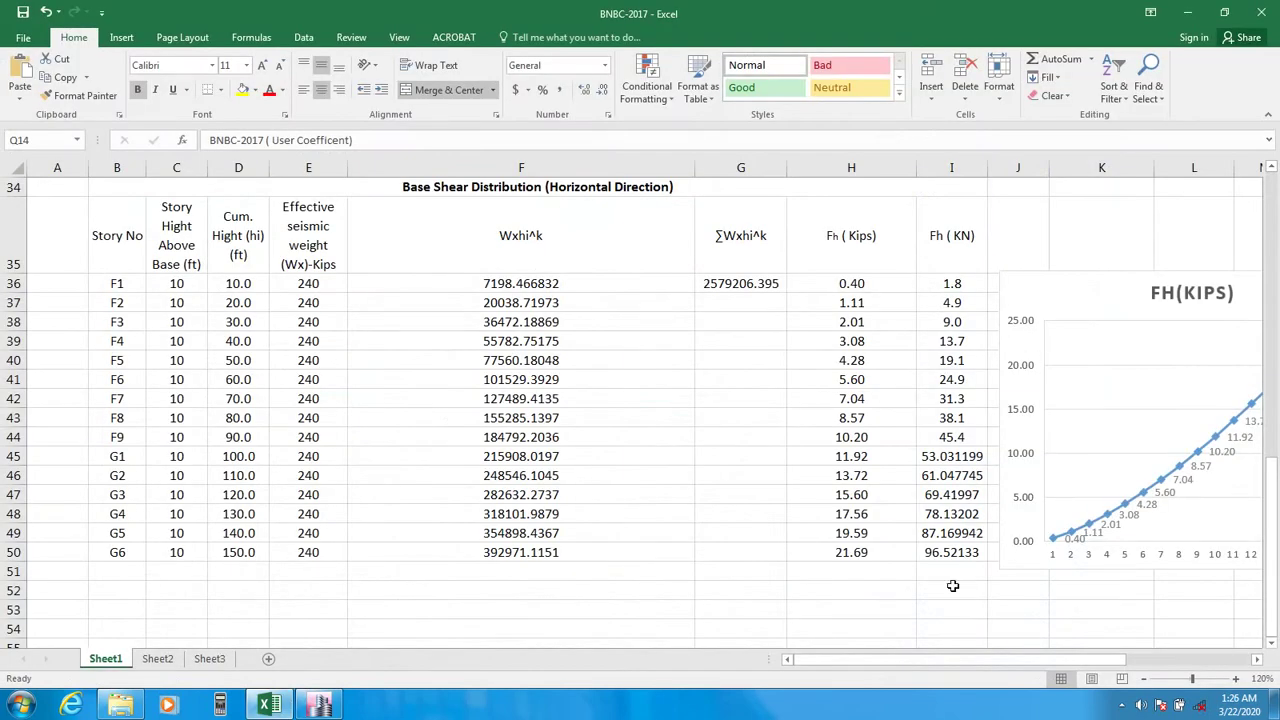
{"action": "scroll", "coordinate": [971, 543], "scroll_direction": "right", "scroll_amount": 3}
{"action": "scroll", "coordinate": [913, 465], "scroll_direction": "up", "scroll_amount": 4}
{"action": "scroll", "coordinate": [913, 465], "scroll_direction": "up", "scroll_amount": 4}
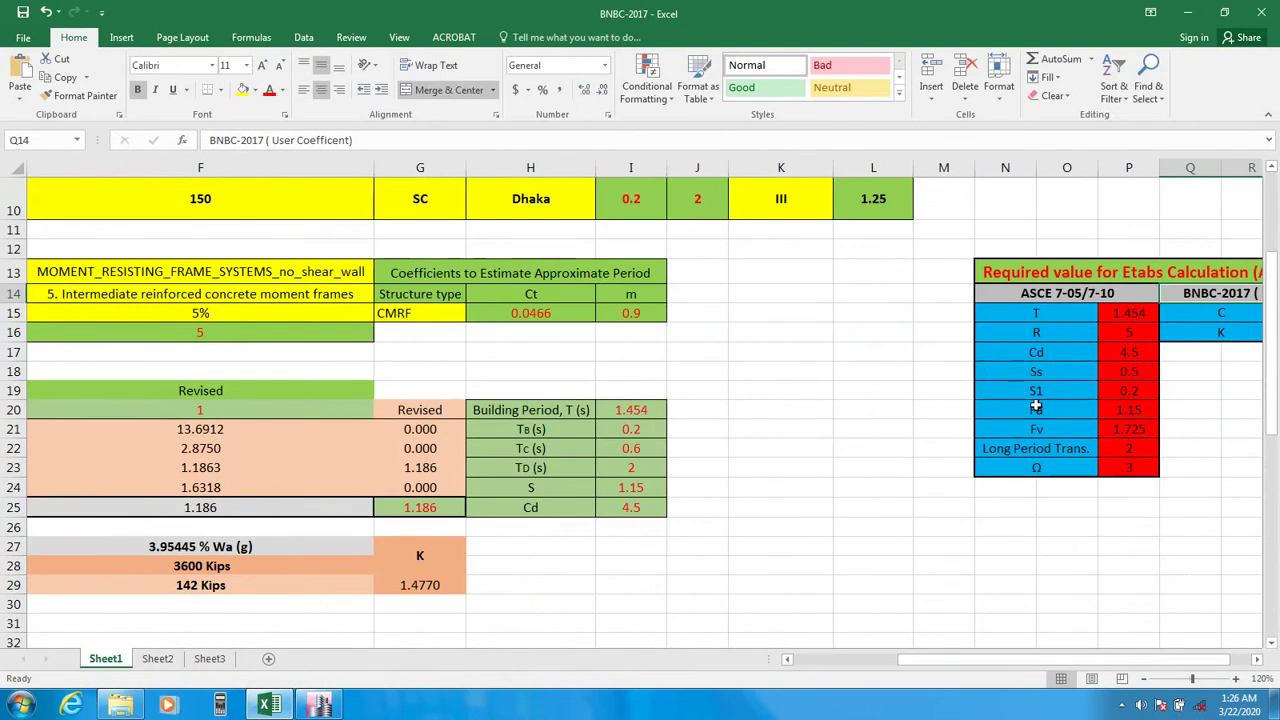
{"action": "left_click_drag", "start_coordinate": [1062, 660], "coordinate": [1108, 660]}
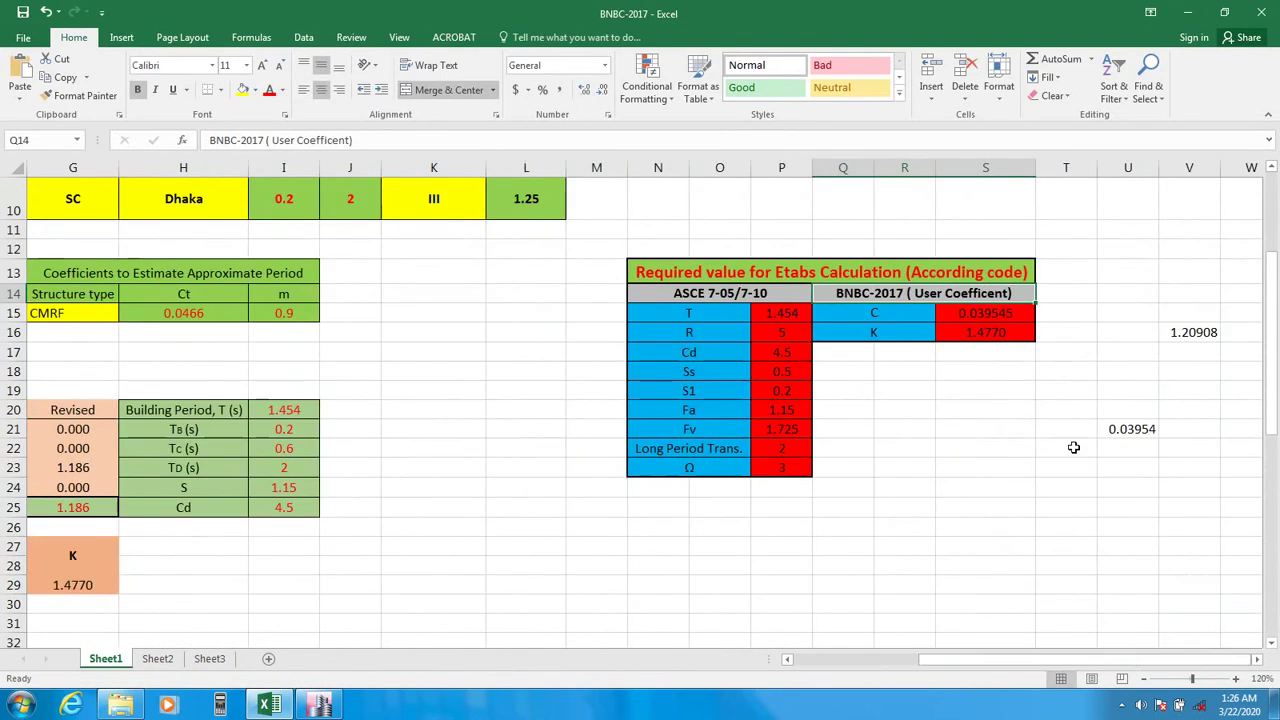
{"action": "left_click", "coordinate": [987, 313]}
{"action": "left_click", "coordinate": [984, 332]}
{"action": "key", "text": "ctrl+c"}
- Show page 41's lateral story load charts at 150% zoom, panned to the X-direction chart
{"action": "left_click", "coordinate": [316, 705]}
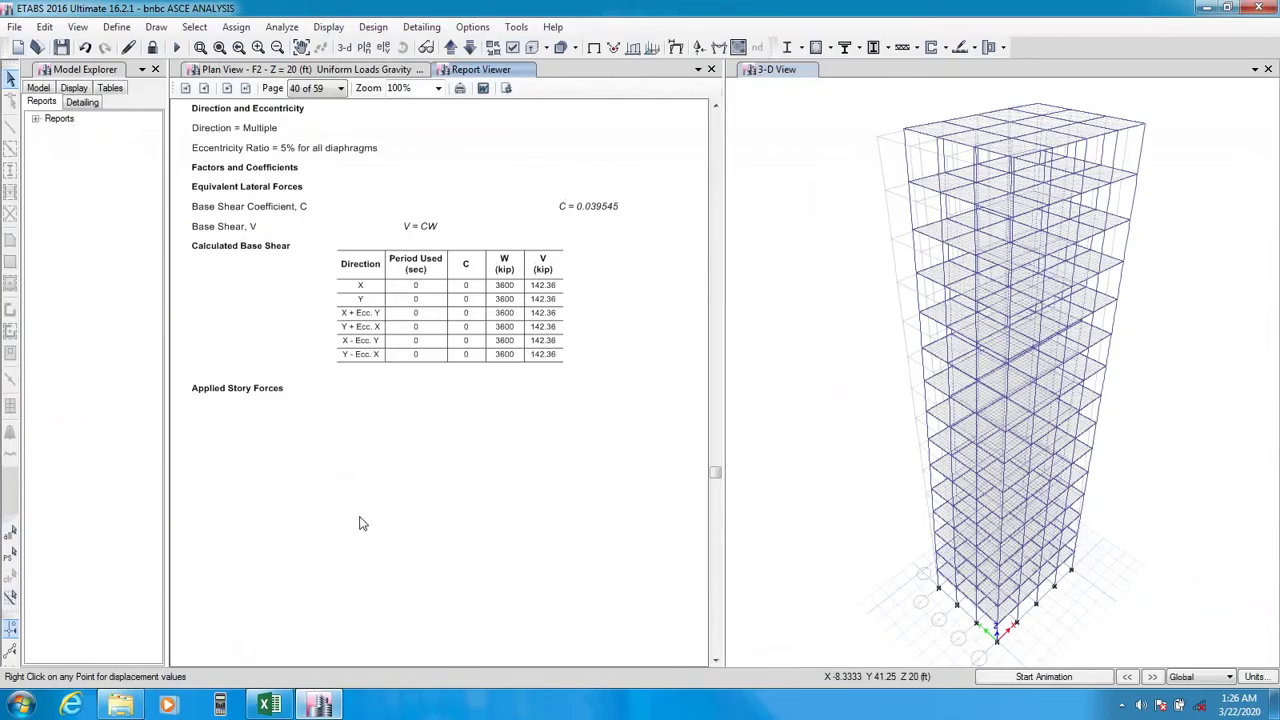
{"action": "scroll", "coordinate": [393, 285], "scroll_direction": "up", "scroll_amount": 1}
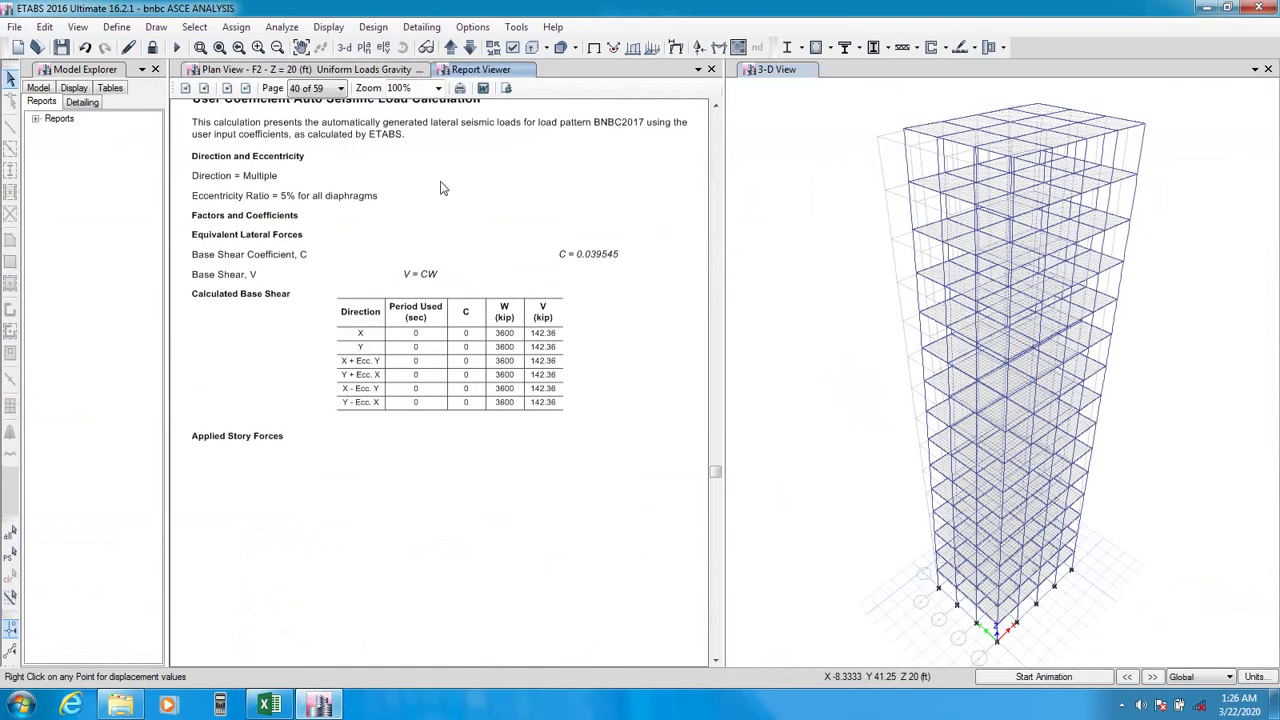
{"action": "scroll", "coordinate": [286, 260], "scroll_direction": "down", "scroll_amount": 4}
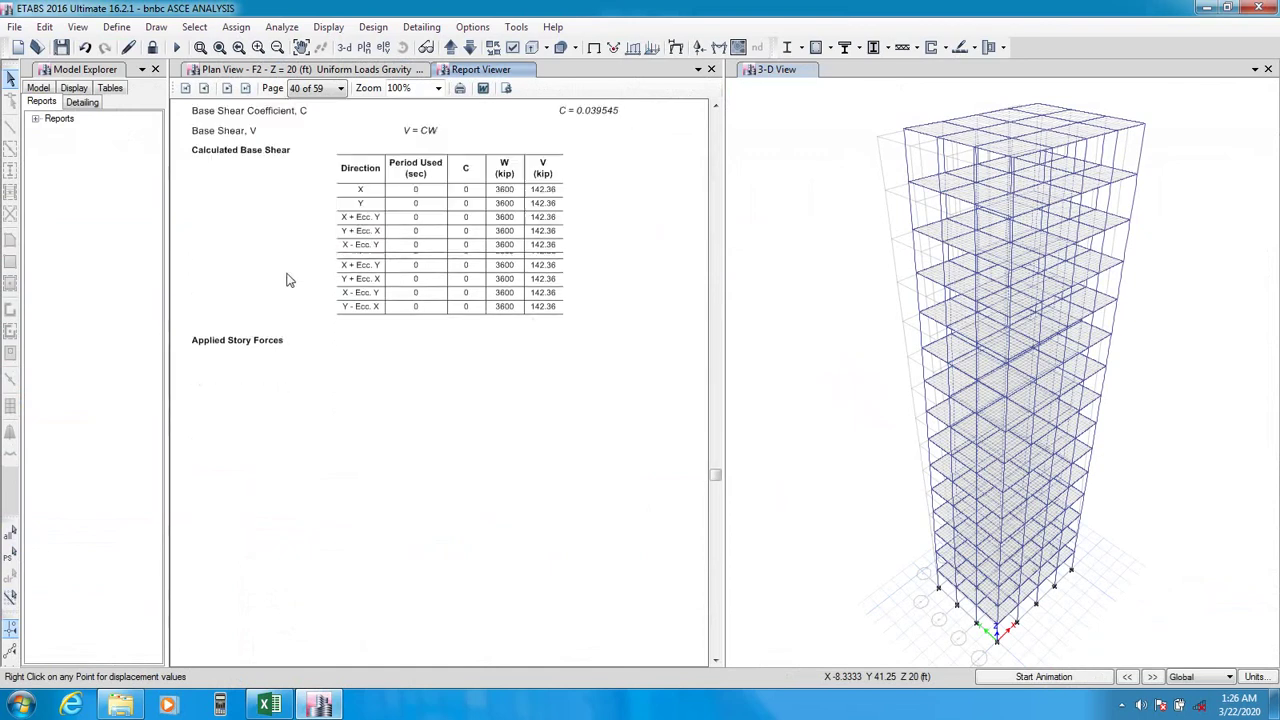
{"action": "scroll", "coordinate": [290, 280], "scroll_direction": "down", "scroll_amount": 3}
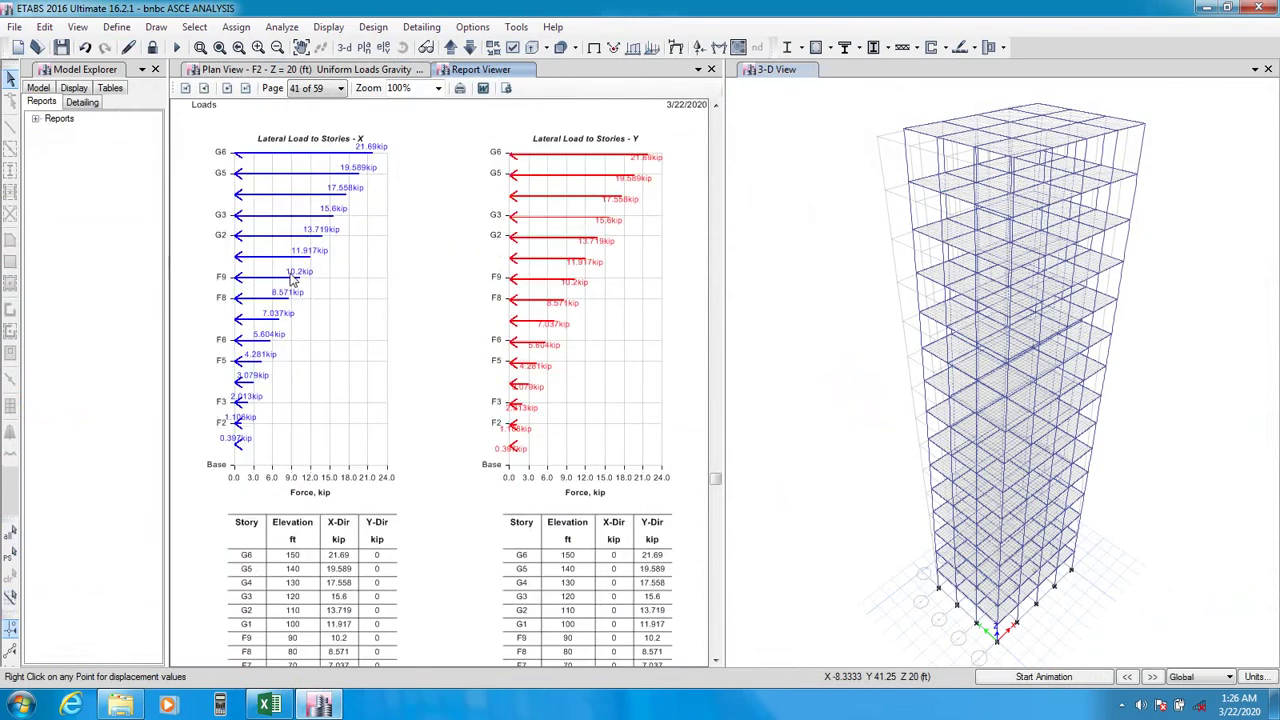
{"action": "left_click", "coordinate": [438, 88]}
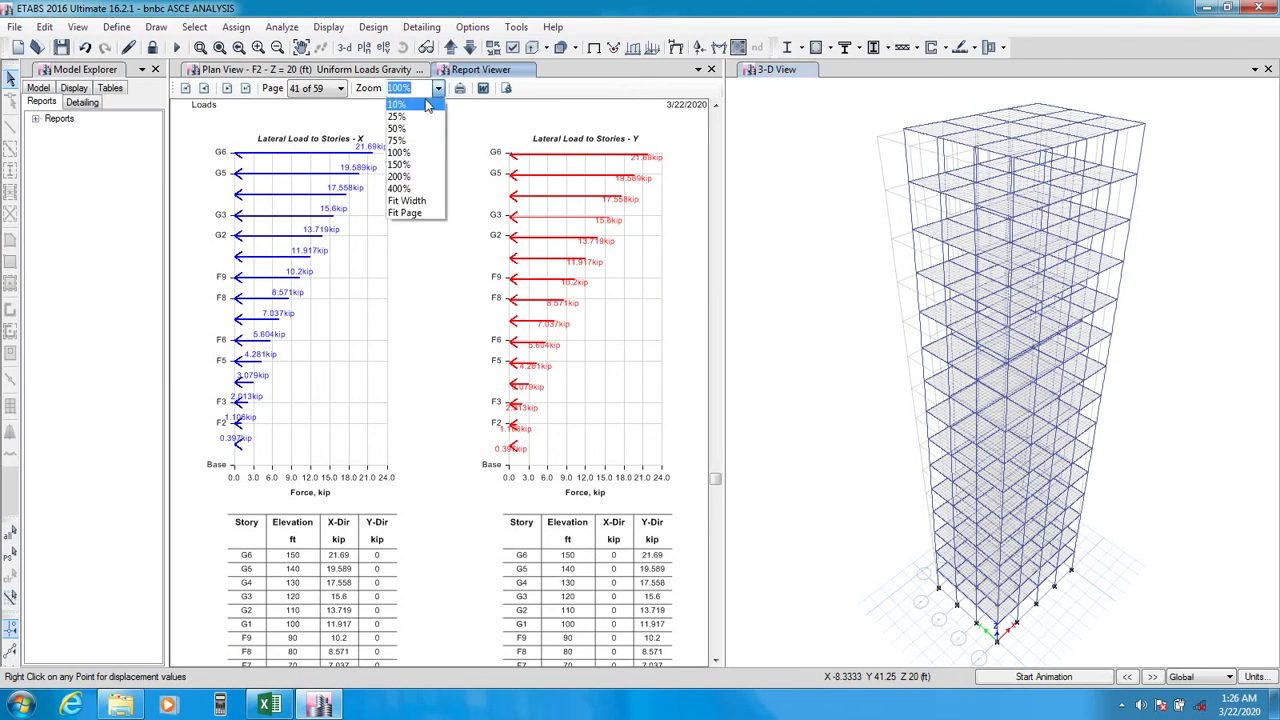
{"action": "left_click", "coordinate": [402, 164]}
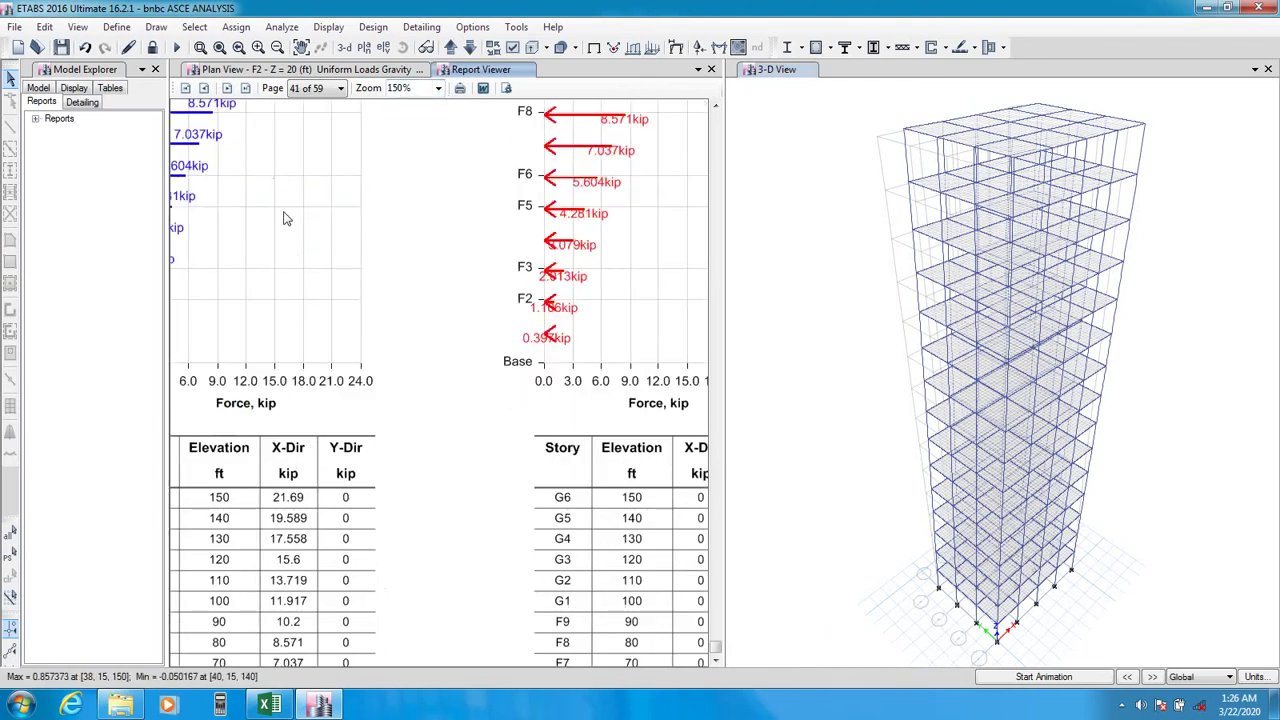
{"action": "left_click_drag", "start_coordinate": [417, 230], "coordinate": [540, 500]}
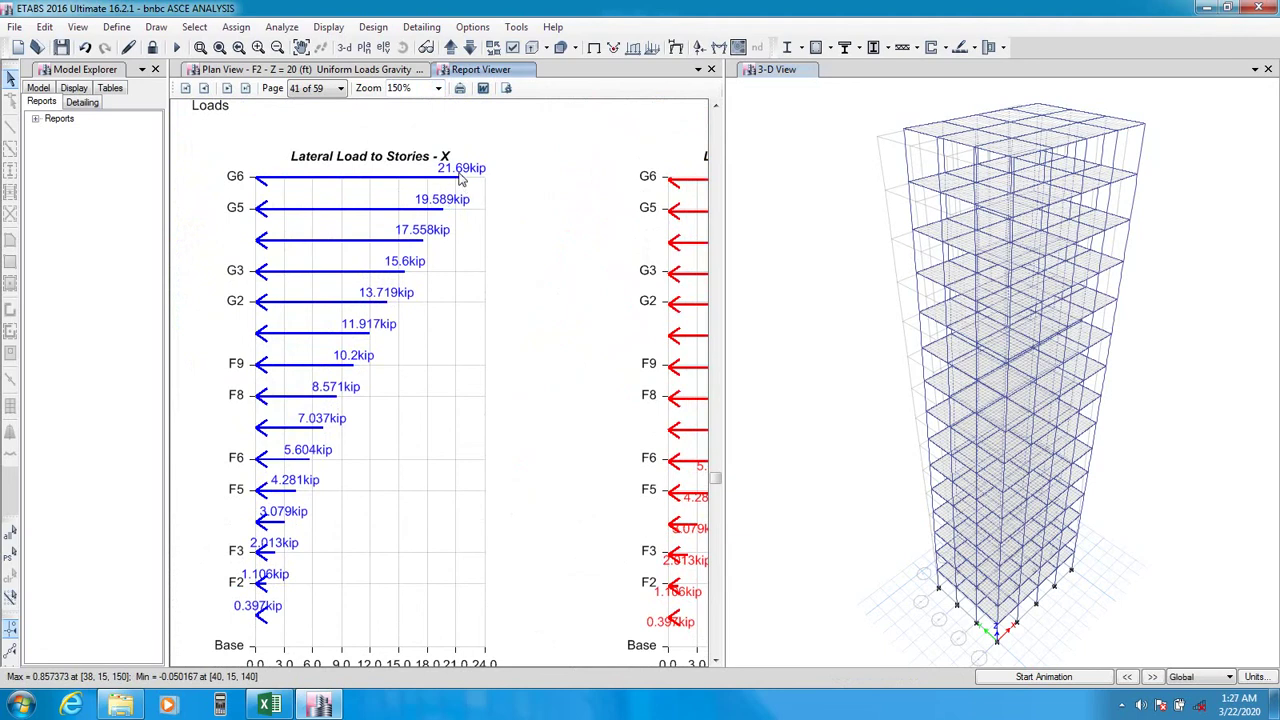
- Compare Excel's Base Shear Distribution story forces against the ETABS report's lateral loads
{"action": "left_click", "coordinate": [270, 706]}
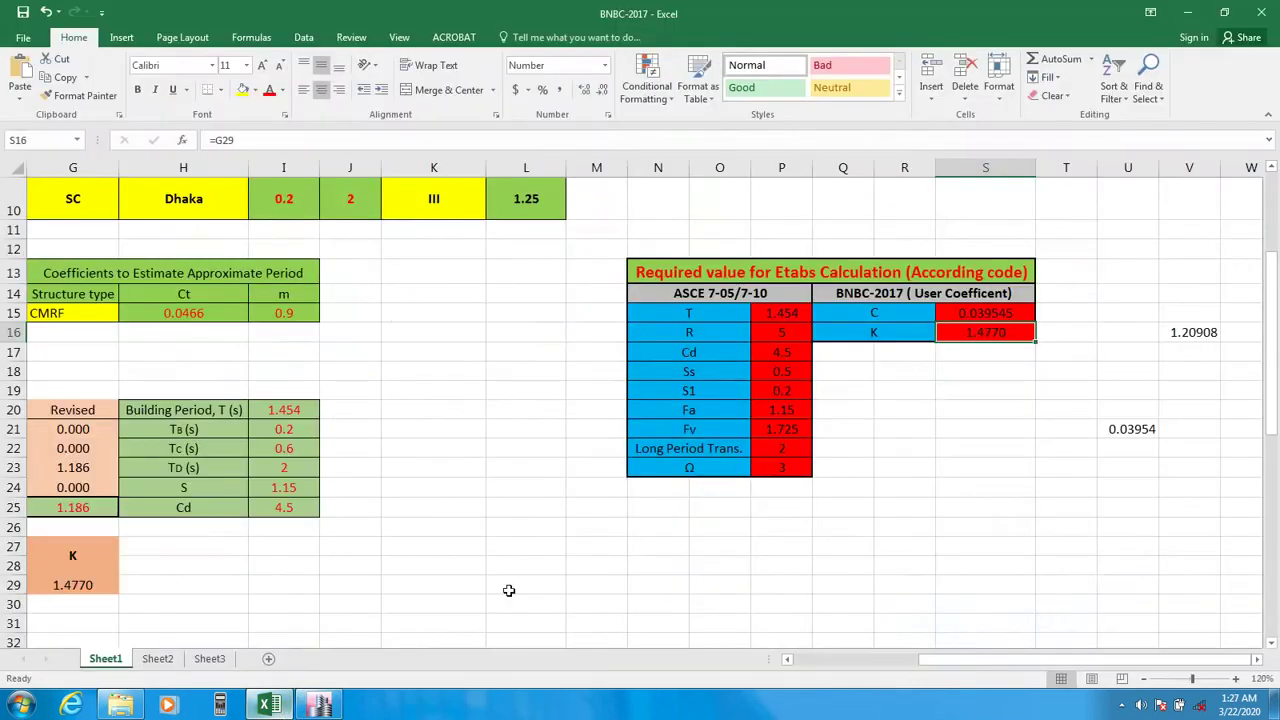
{"action": "left_click_drag", "start_coordinate": [930, 659], "coordinate": [800, 659]}
{"action": "scroll", "coordinate": [460, 557], "scroll_direction": "down", "scroll_amount": 9}
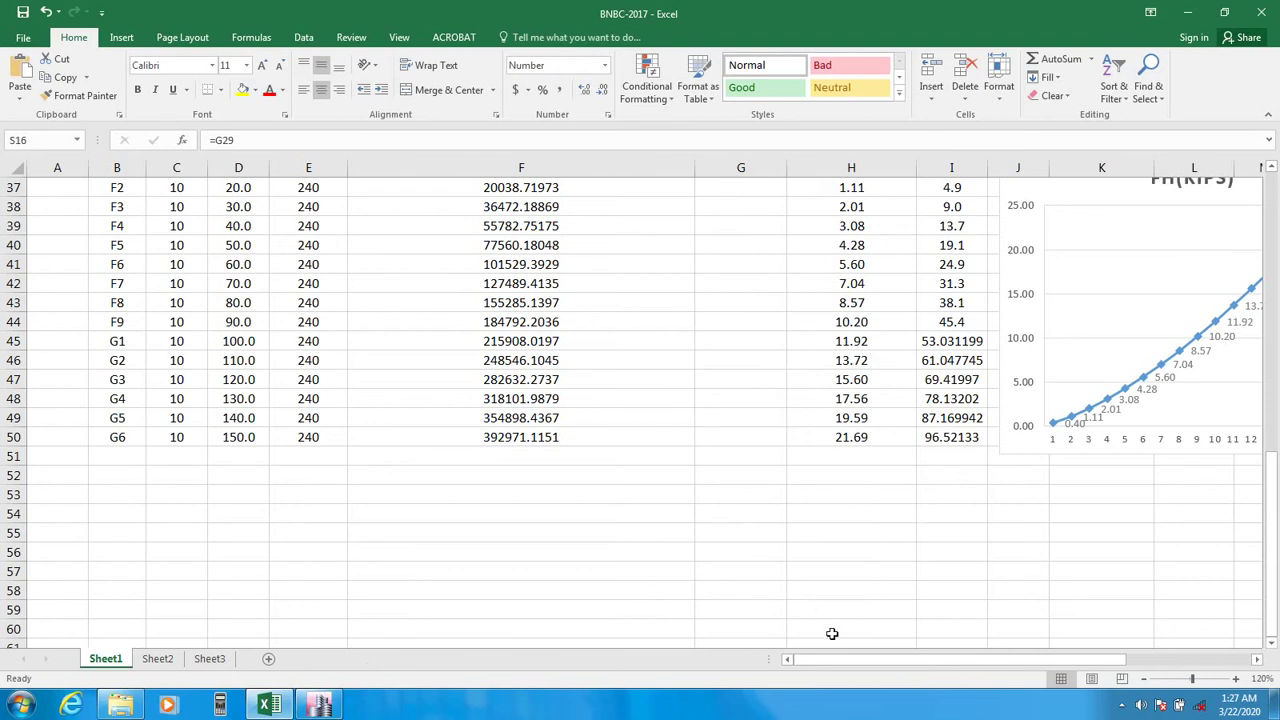
{"action": "mouse_move", "coordinate": [836, 660]}
{"action": "left_mouse_down"}
{"action": "mouse_move", "coordinate": [870, 661]}
{"action": "mouse_move", "coordinate": [838, 660]}
{"action": "left_mouse_up"}
{"action": "left_click", "coordinate": [336, 708]}
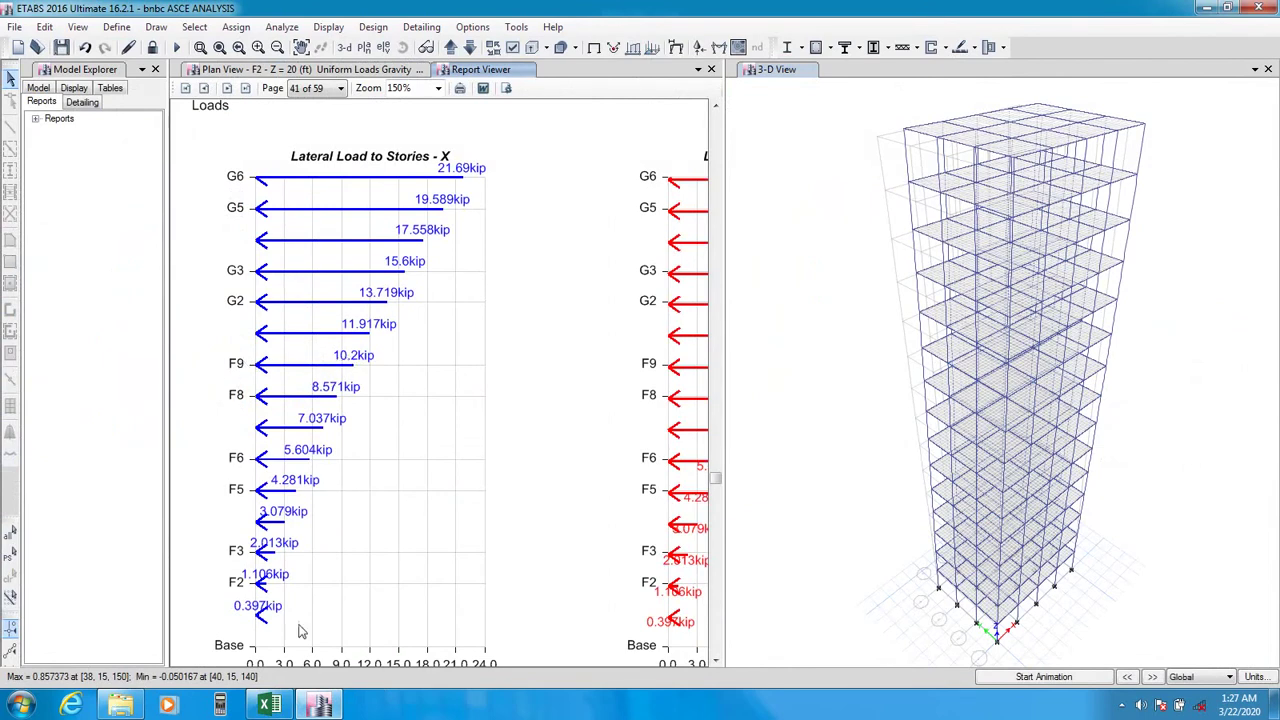
- Highlight the F9 row (10.20 kips), then review Cs 1.186, V 142 kips and K 1.4770
{"action": "left_click", "coordinate": [268, 705]}
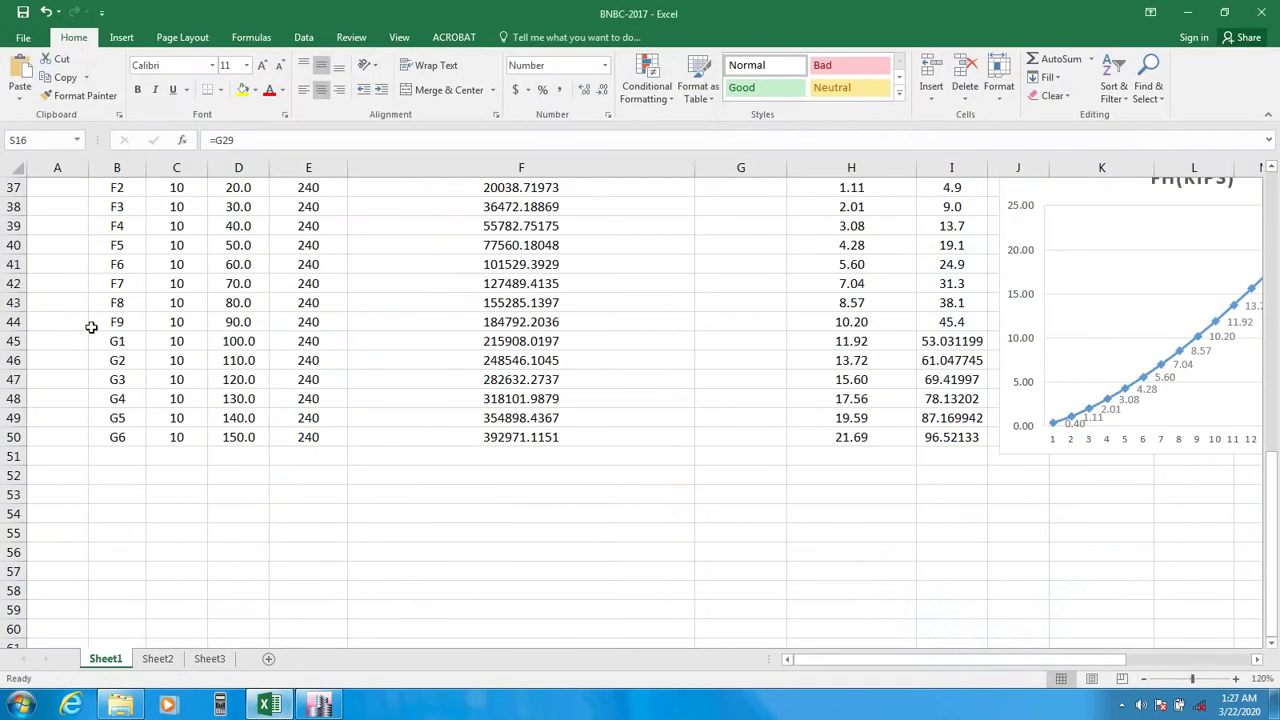
{"action": "left_click", "coordinate": [10, 325]}
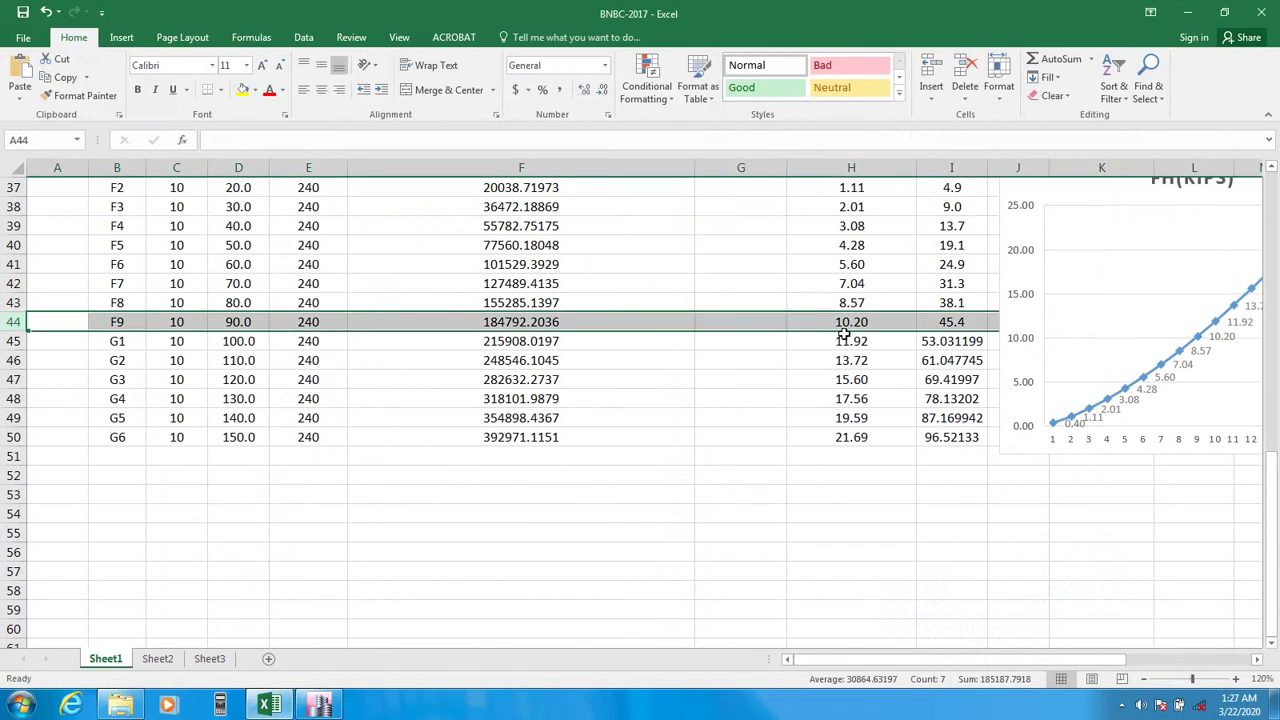
{"action": "scroll", "coordinate": [830, 470], "scroll_direction": "up", "scroll_amount": 3}
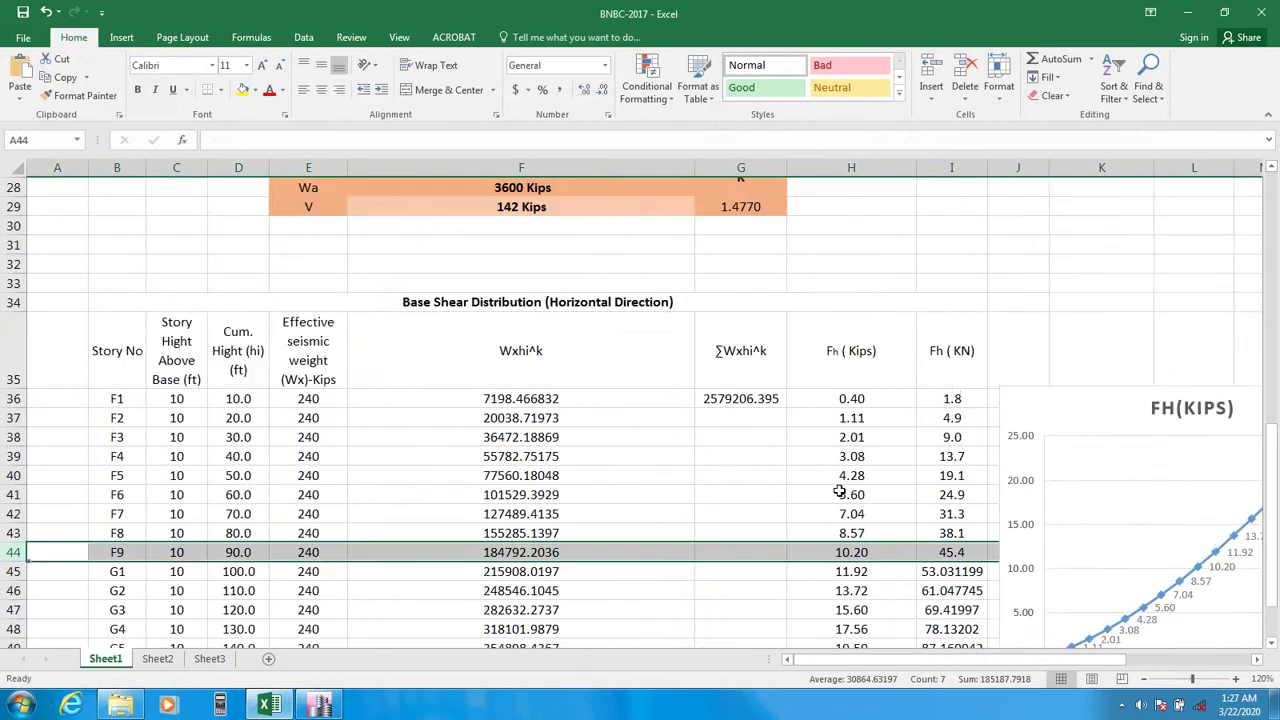
{"action": "scroll", "coordinate": [840, 492], "scroll_direction": "down", "scroll_amount": 2}
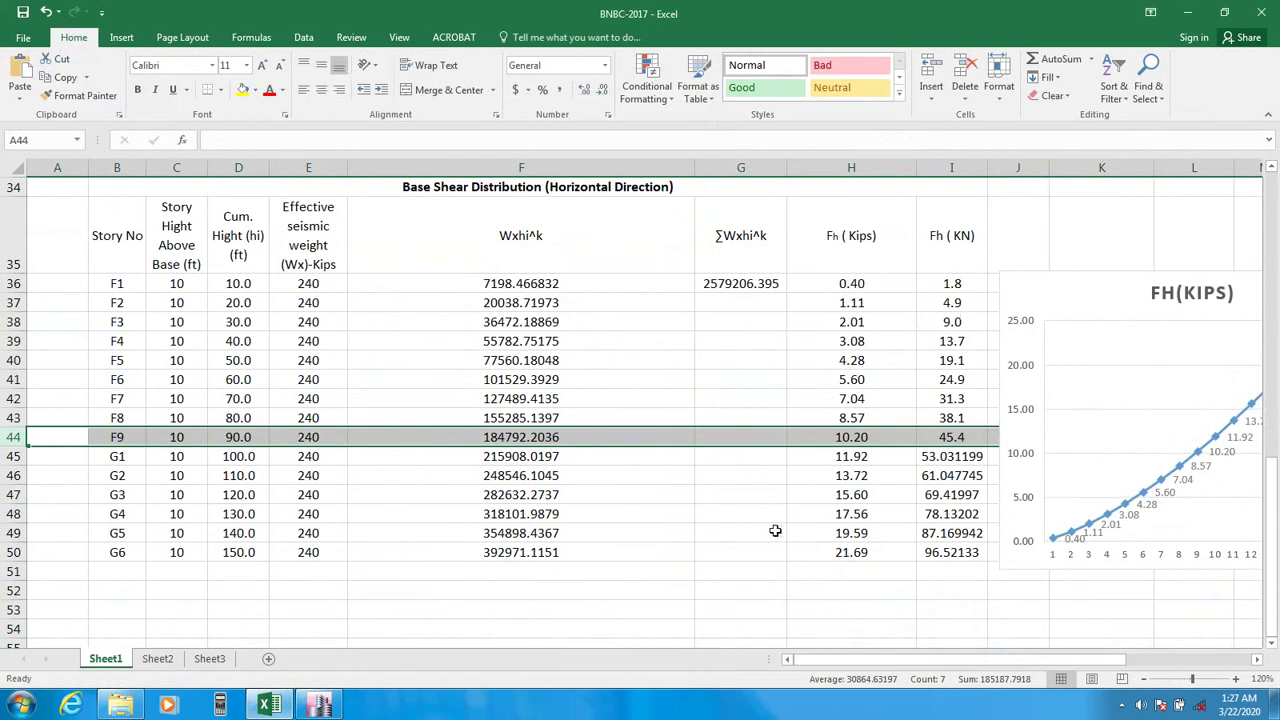
{"action": "scroll", "coordinate": [696, 590], "scroll_direction": "up", "scroll_amount": 3}
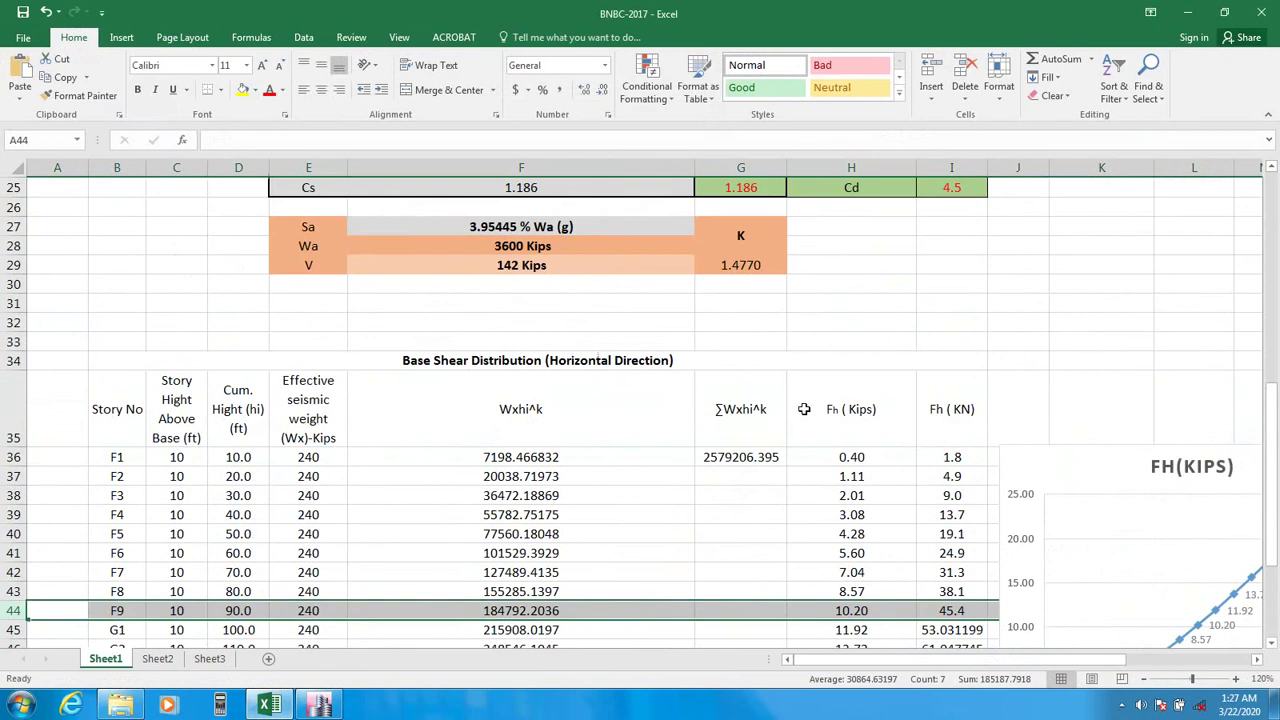
{"action": "scroll", "coordinate": [800, 430], "scroll_direction": "up", "scroll_amount": 6}
{"action": "scroll", "coordinate": [790, 470], "scroll_direction": "down", "scroll_amount": 3}
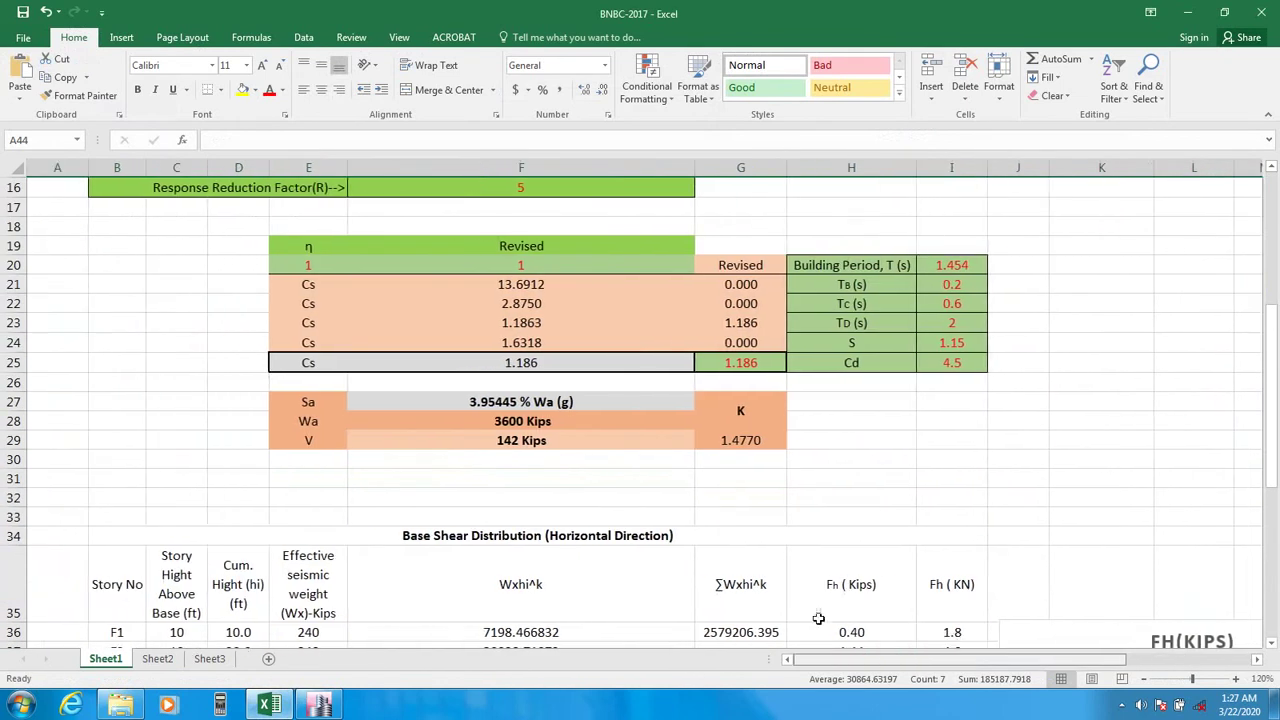
{"action": "scroll", "coordinate": [644, 477], "scroll_direction": "up", "scroll_amount": 3}
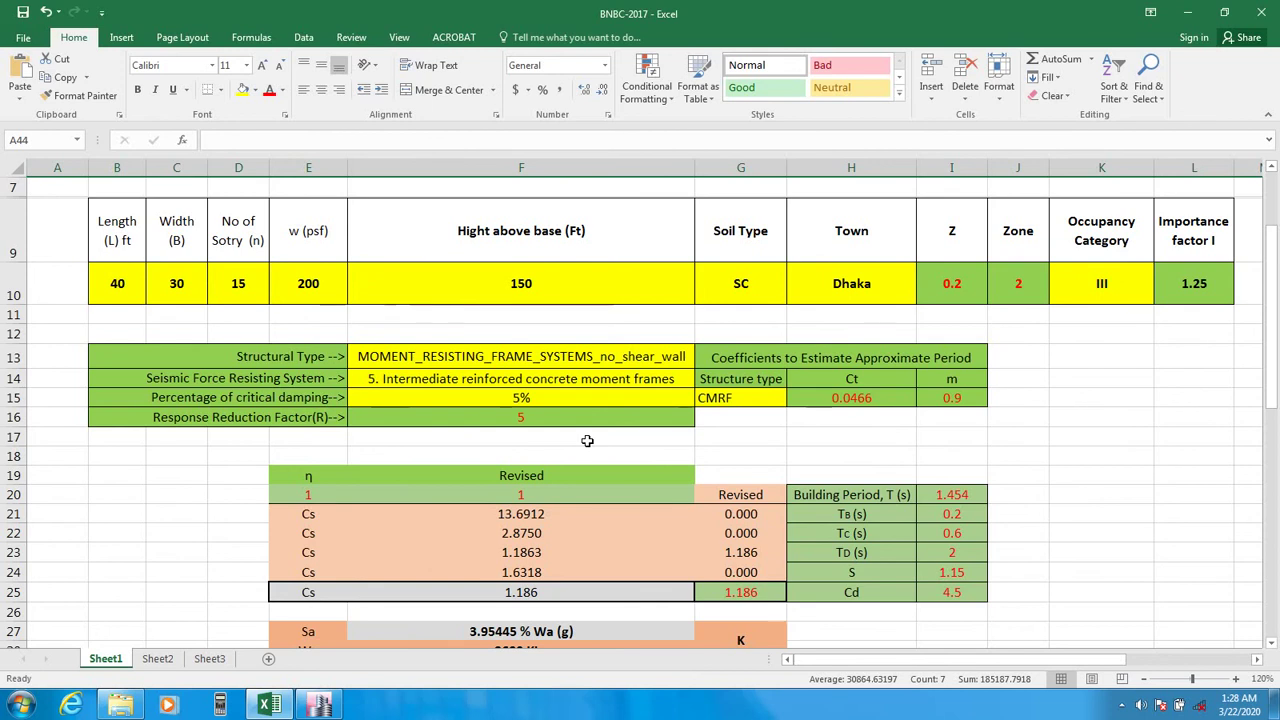
{"action": "scroll", "coordinate": [600, 440], "scroll_direction": "down", "scroll_amount": 8}
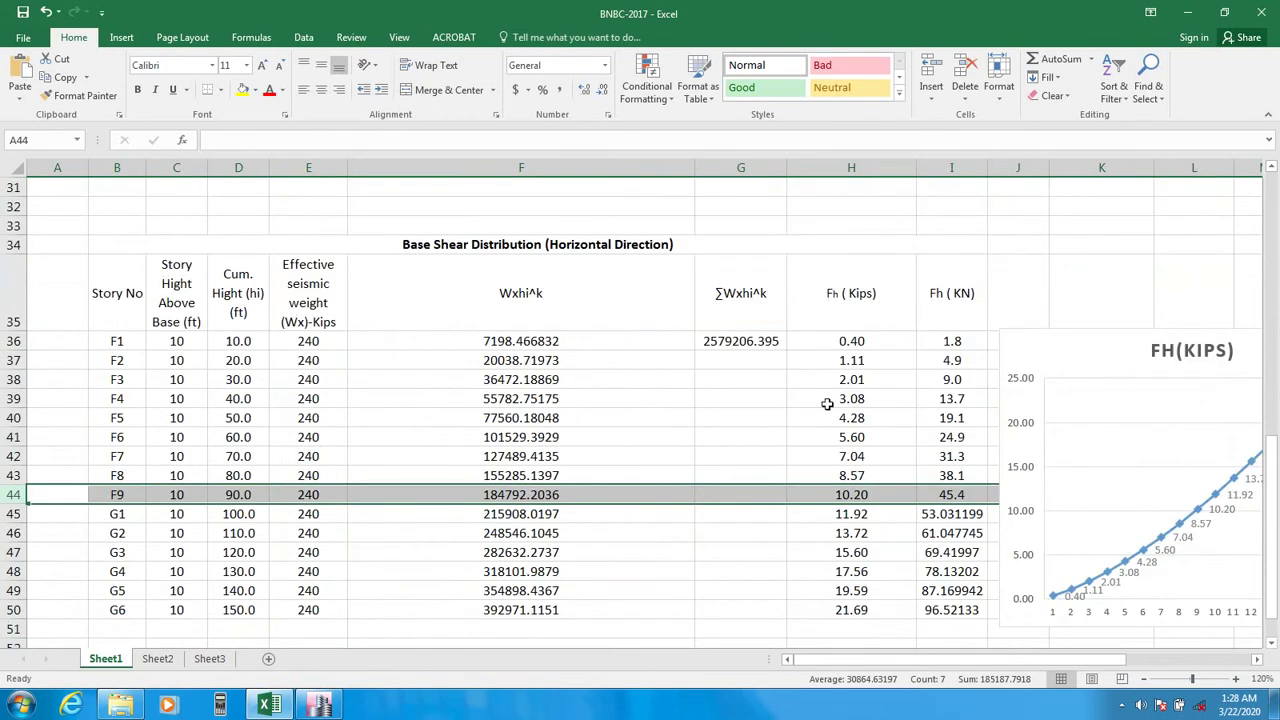
{"action": "left_click", "coordinate": [855, 343]}
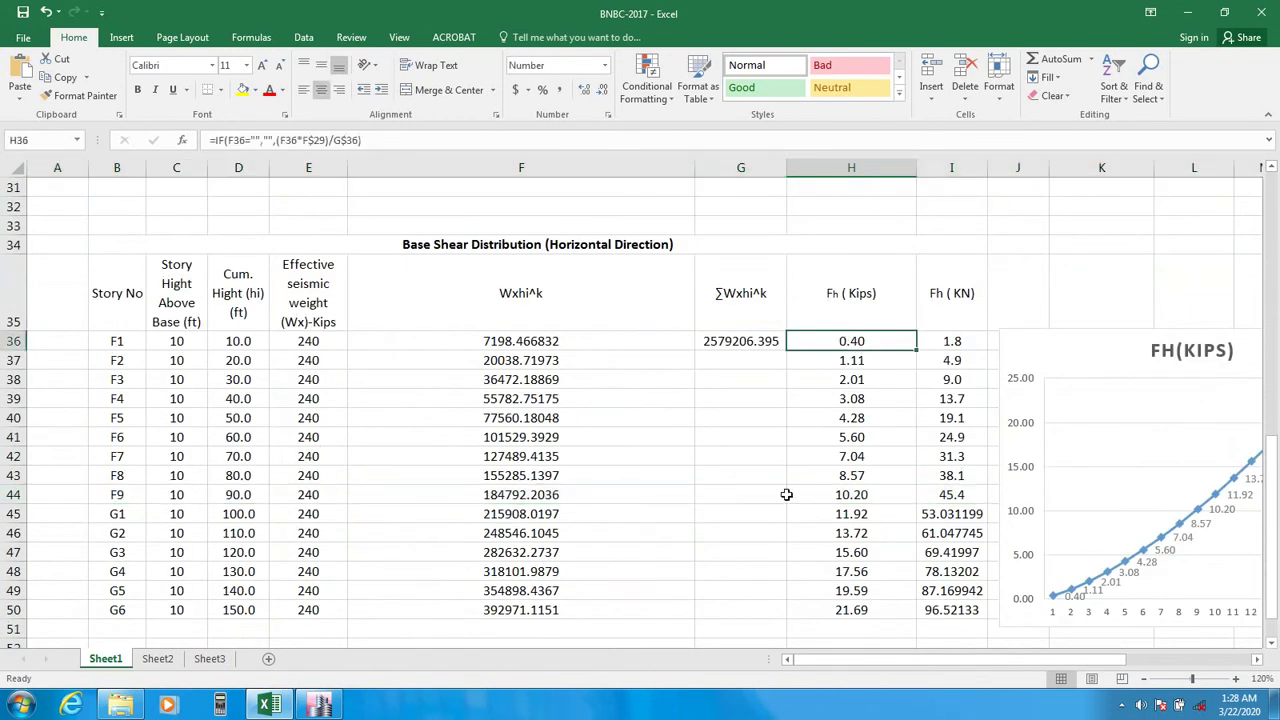
{"action": "left_click", "coordinate": [319, 705]}
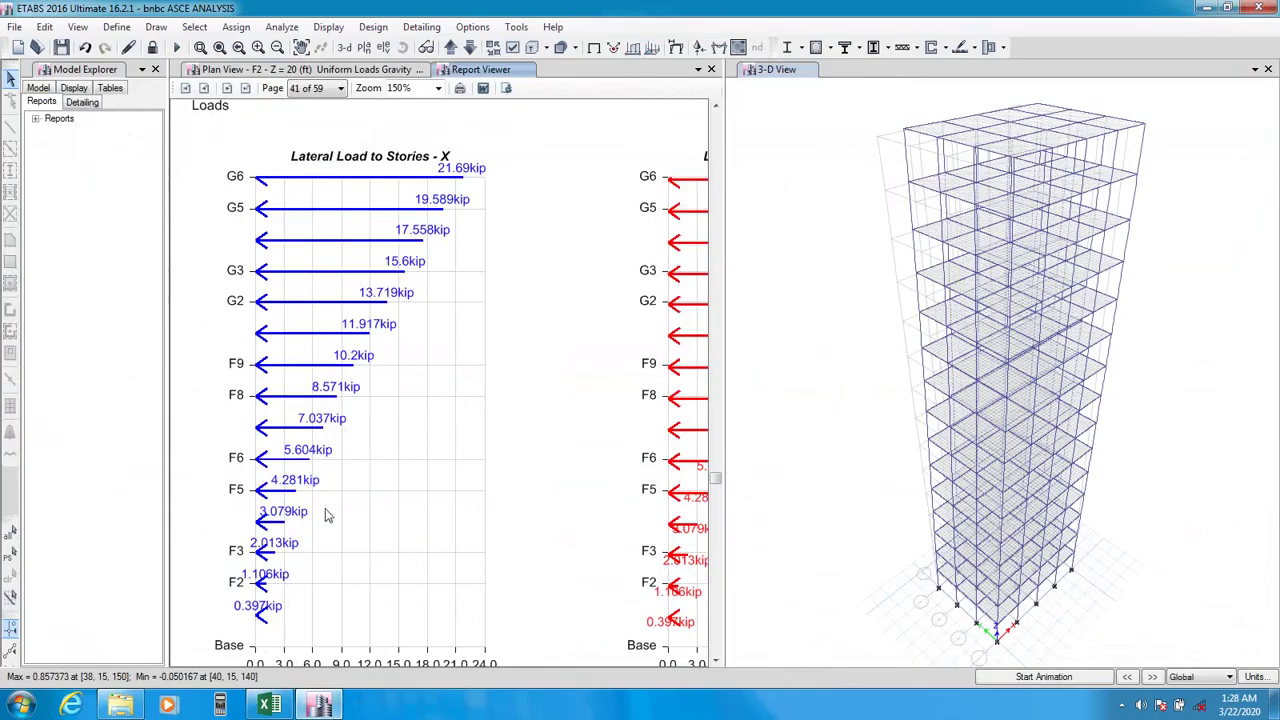
{"action": "scroll", "coordinate": [300, 580], "scroll_direction": "down", "scroll_amount": 3}
{"action": "scroll", "coordinate": [329, 517], "scroll_direction": "up", "scroll_amount": 3}
{"action": "left_click", "coordinate": [268, 705]}
{"action": "scroll", "coordinate": [705, 514], "scroll_direction": "up", "scroll_amount": 3}
{"action": "scroll", "coordinate": [705, 514], "scroll_direction": "up", "scroll_amount": 3}
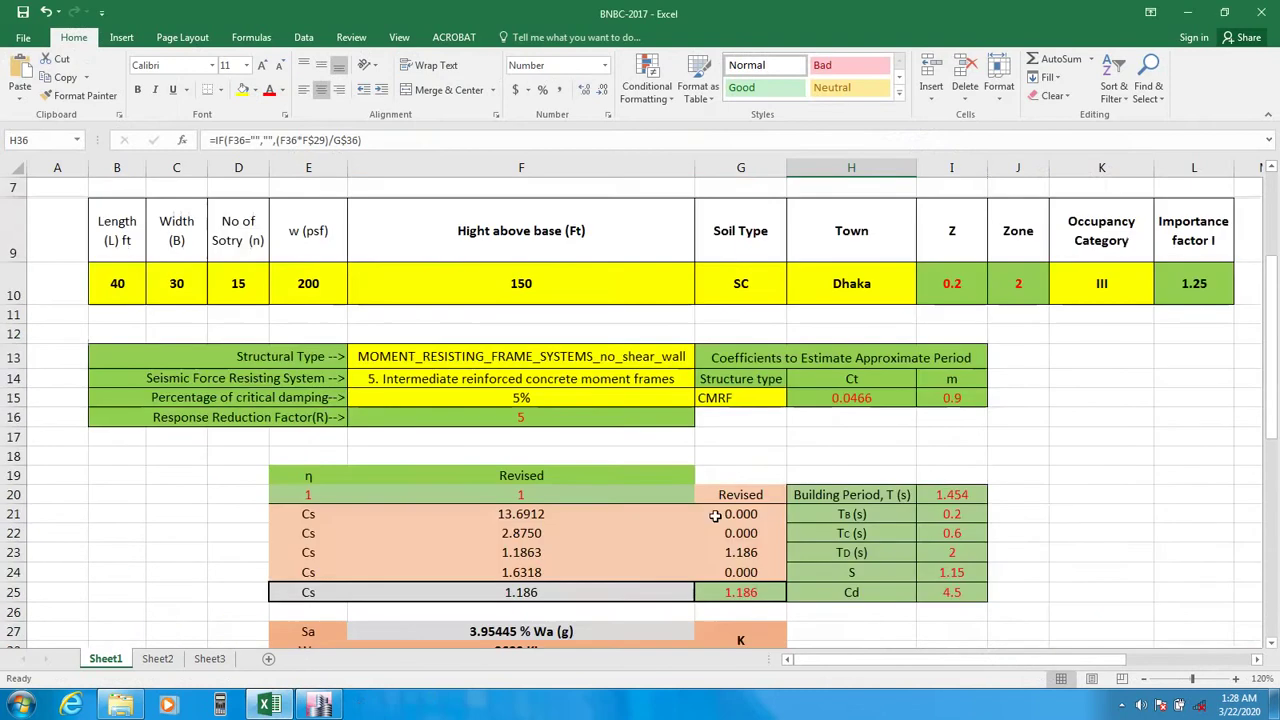
{"action": "scroll", "coordinate": [740, 560], "scroll_direction": "down", "scroll_amount": 7}
{"action": "scroll", "coordinate": [334, 507], "scroll_direction": "up", "scroll_amount": 2}
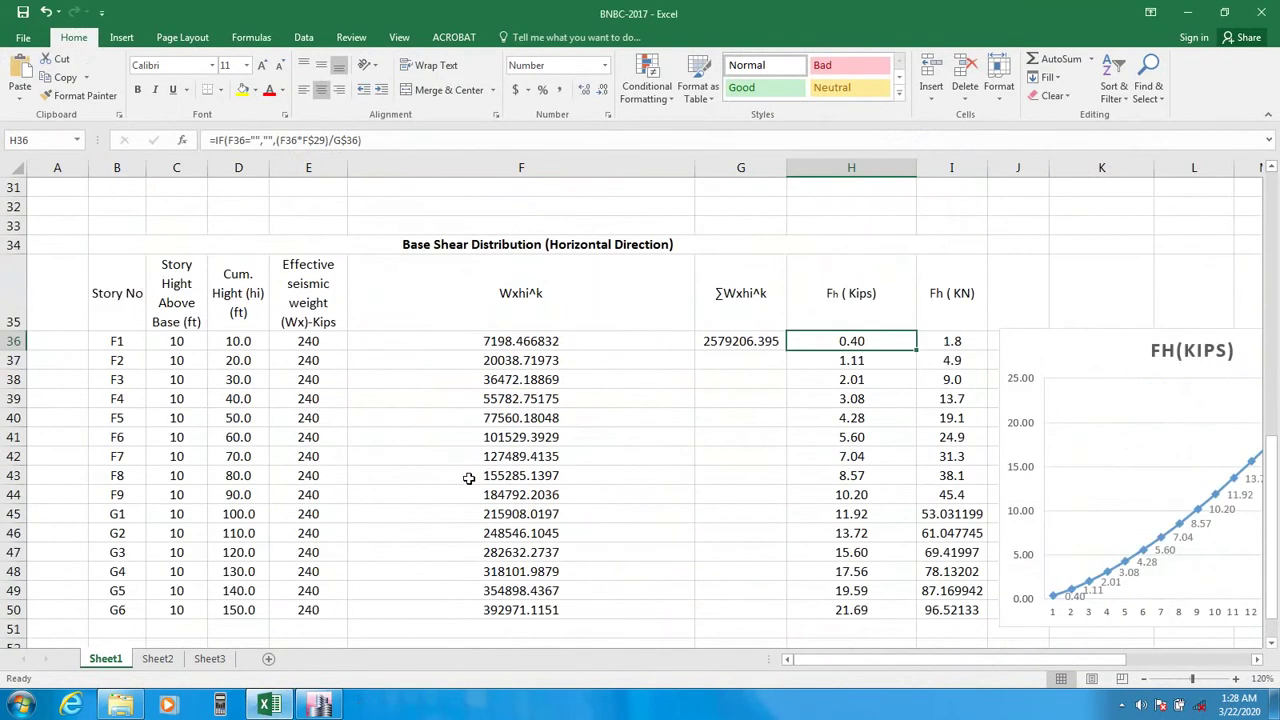
{"action": "scroll", "coordinate": [925, 520], "scroll_direction": "up", "scroll_amount": 9}
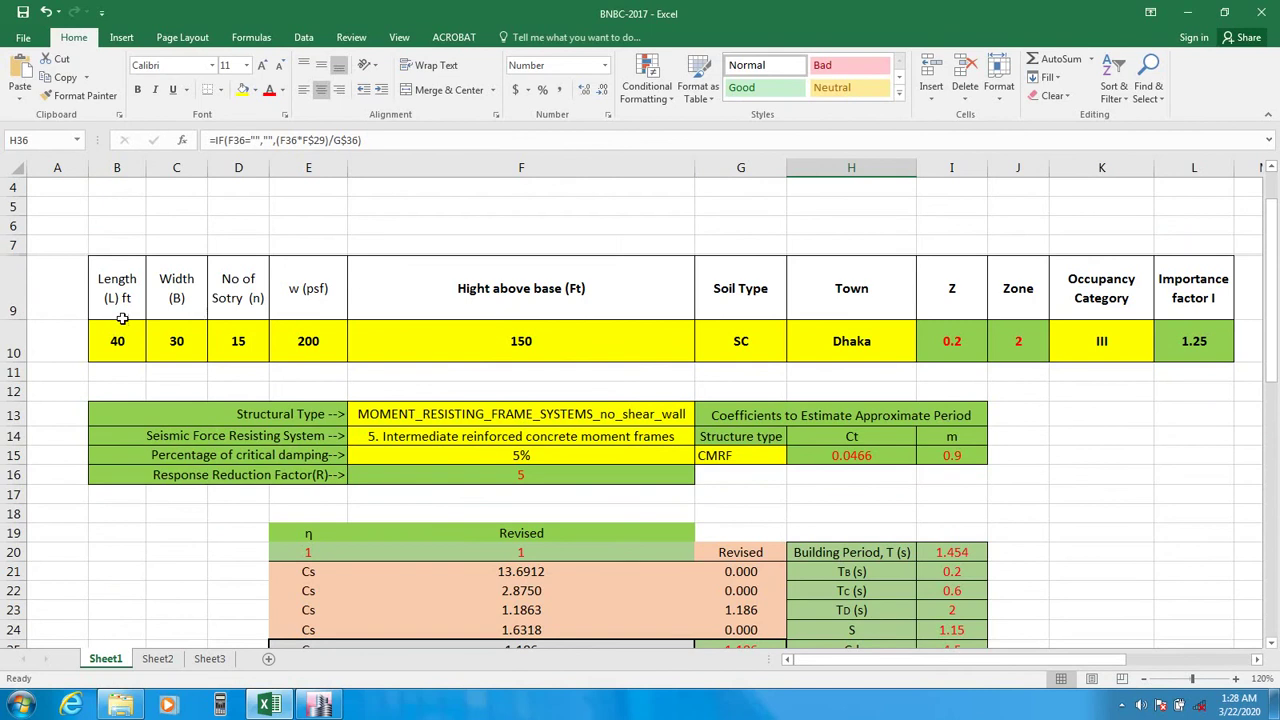
{"action": "left_click_drag", "start_coordinate": [800, 659], "coordinate": [926, 659]}
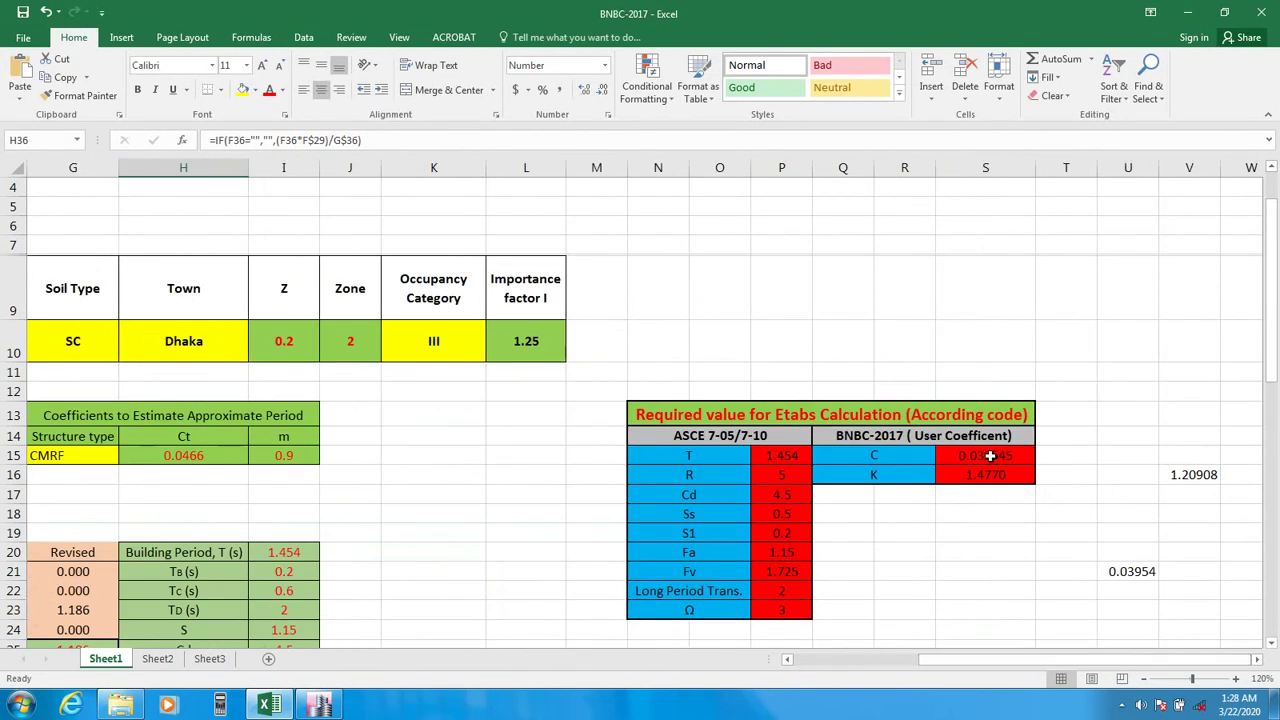
{"action": "left_click", "coordinate": [990, 460]}
{"action": "left_click", "coordinate": [988, 476]}
{"action": "left_click", "coordinate": [990, 456]}
{"action": "left_click", "coordinate": [988, 476]}
{"action": "left_click", "coordinate": [990, 457]}
{"action": "left_click", "coordinate": [987, 474]}
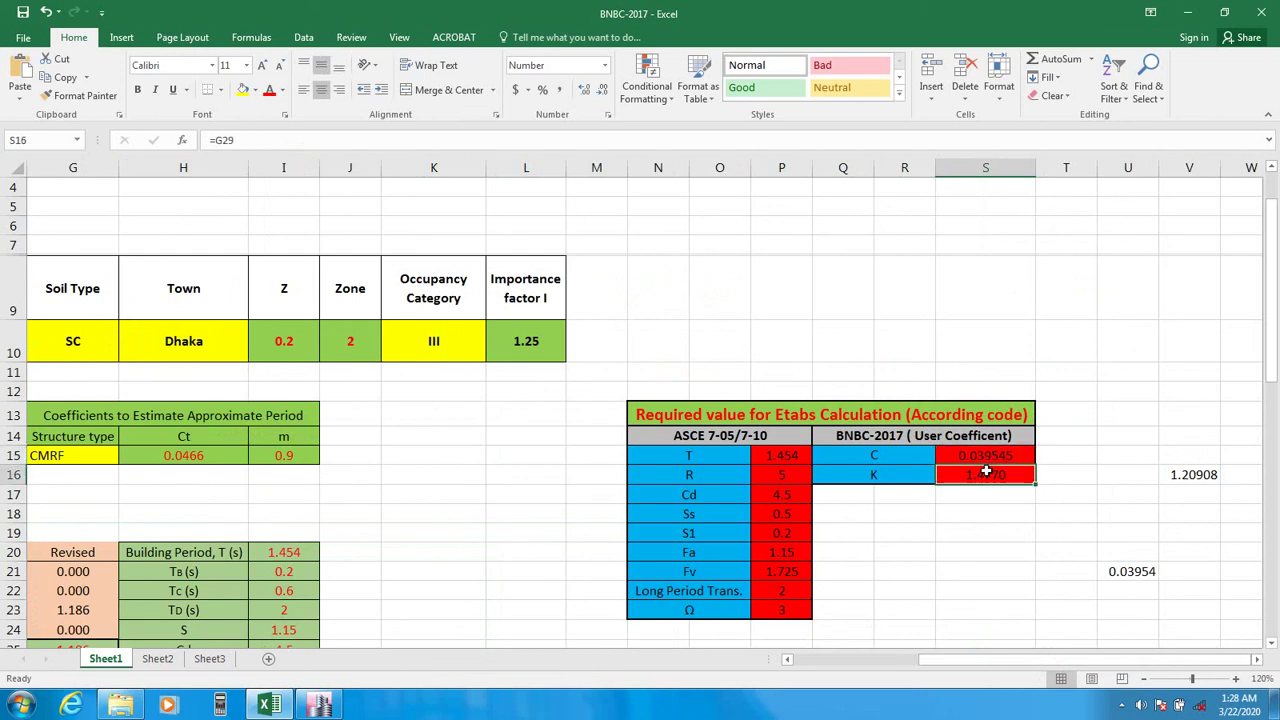
{"action": "left_click", "coordinate": [320, 705]}
{"action": "scroll", "coordinate": [750, 409], "scroll_direction": "up", "scroll_amount": 2}
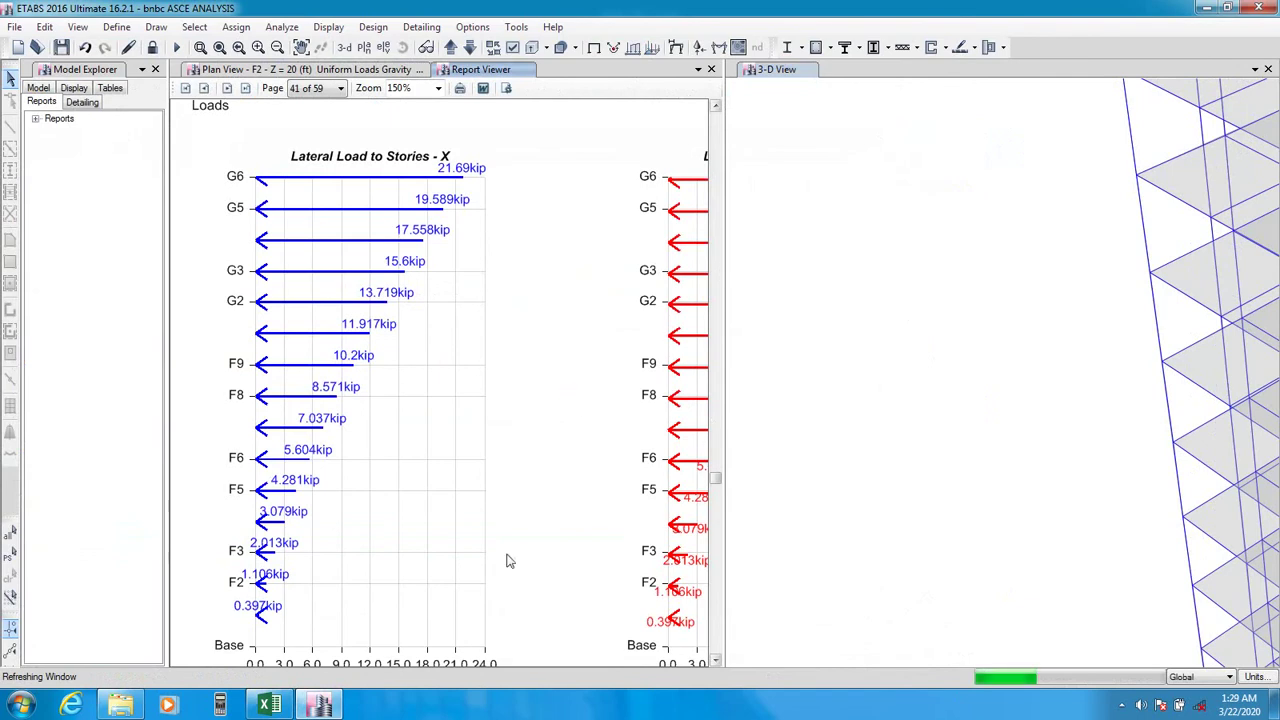
{"action": "left_click", "coordinate": [268, 705]}
{"action": "scroll", "coordinate": [730, 540], "scroll_direction": "down", "scroll_amount": 1}
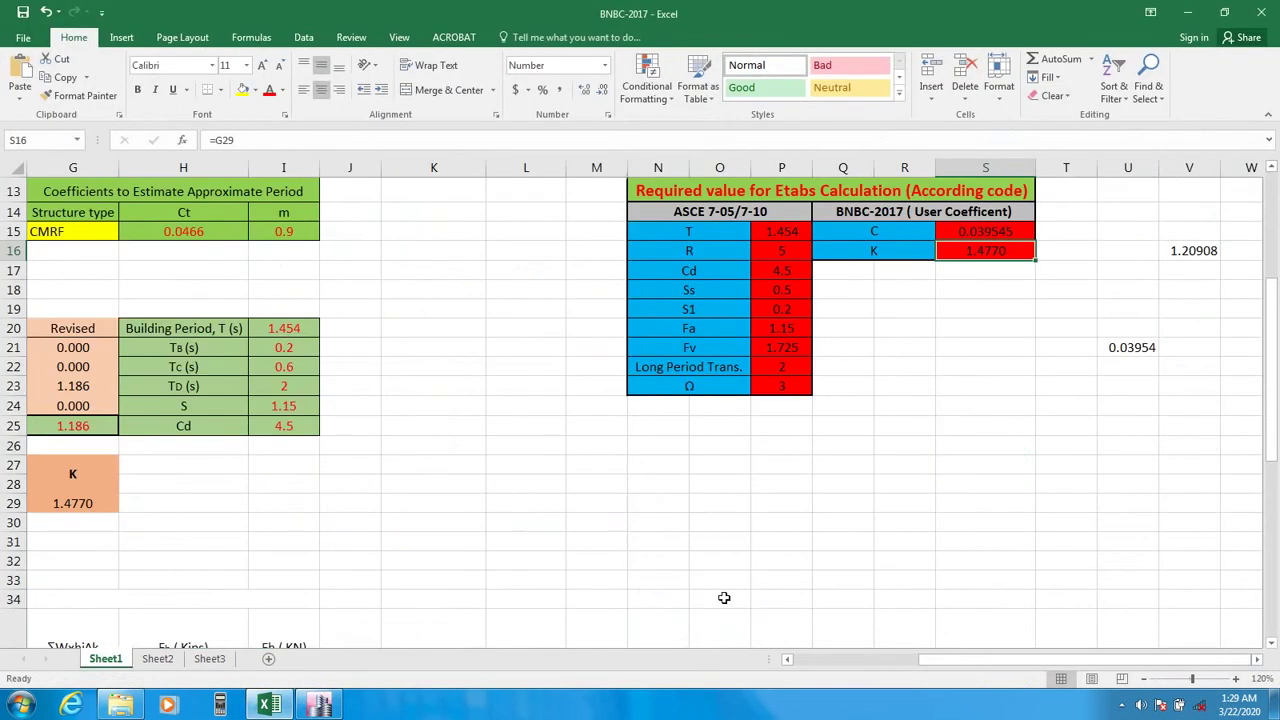
{"action": "left_click_drag", "start_coordinate": [1093, 675], "coordinate": [968, 675]}
{"action": "left_click", "coordinate": [1146, 679]}
{"action": "left_click", "coordinate": [1146, 679]}
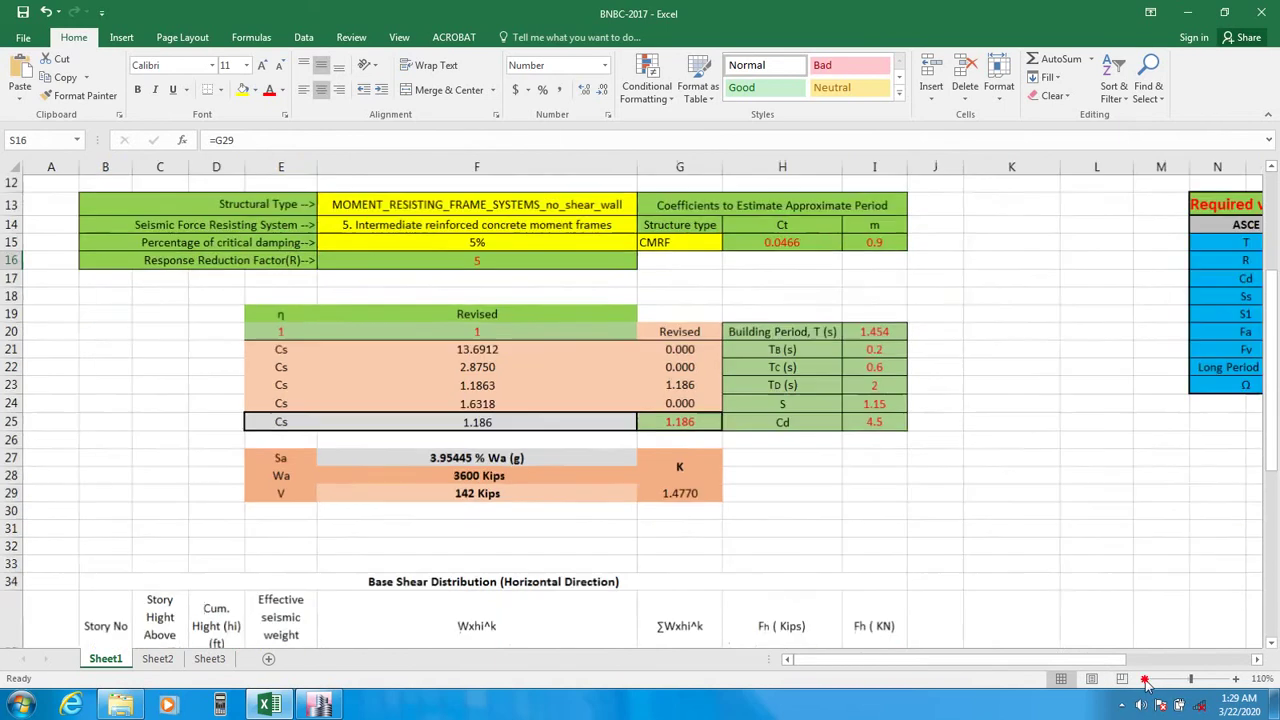
{"action": "left_click", "coordinate": [1146, 679]}
{"action": "scroll", "coordinate": [675, 497], "scroll_direction": "up", "scroll_amount": 3}
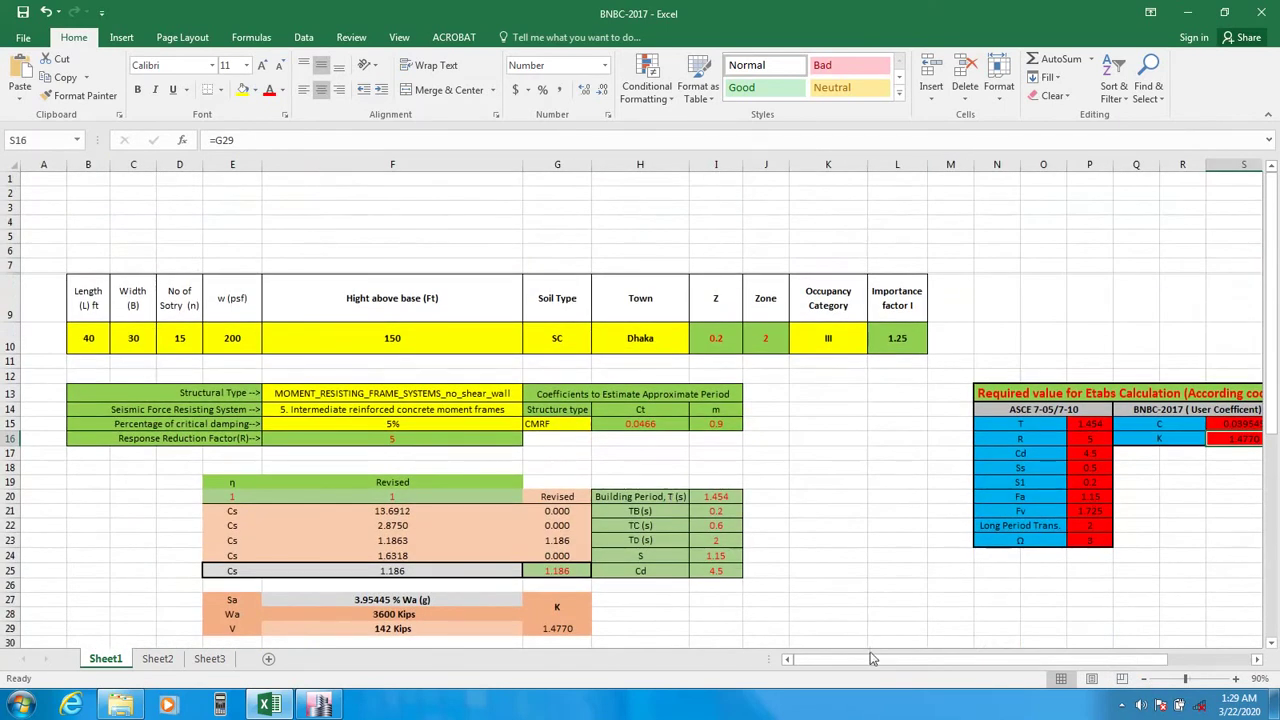
{"action": "left_click_drag", "start_coordinate": [872, 660], "coordinate": [913, 647]}
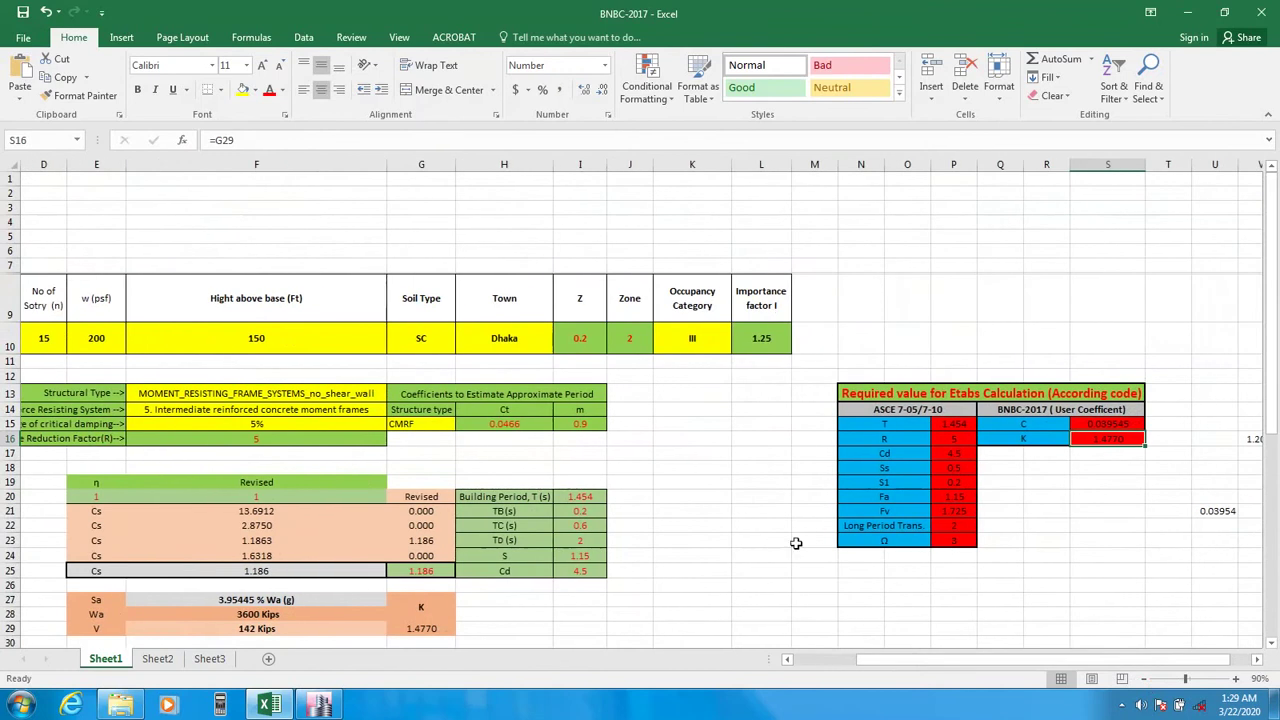
{"action": "left_click", "coordinate": [740, 497]}
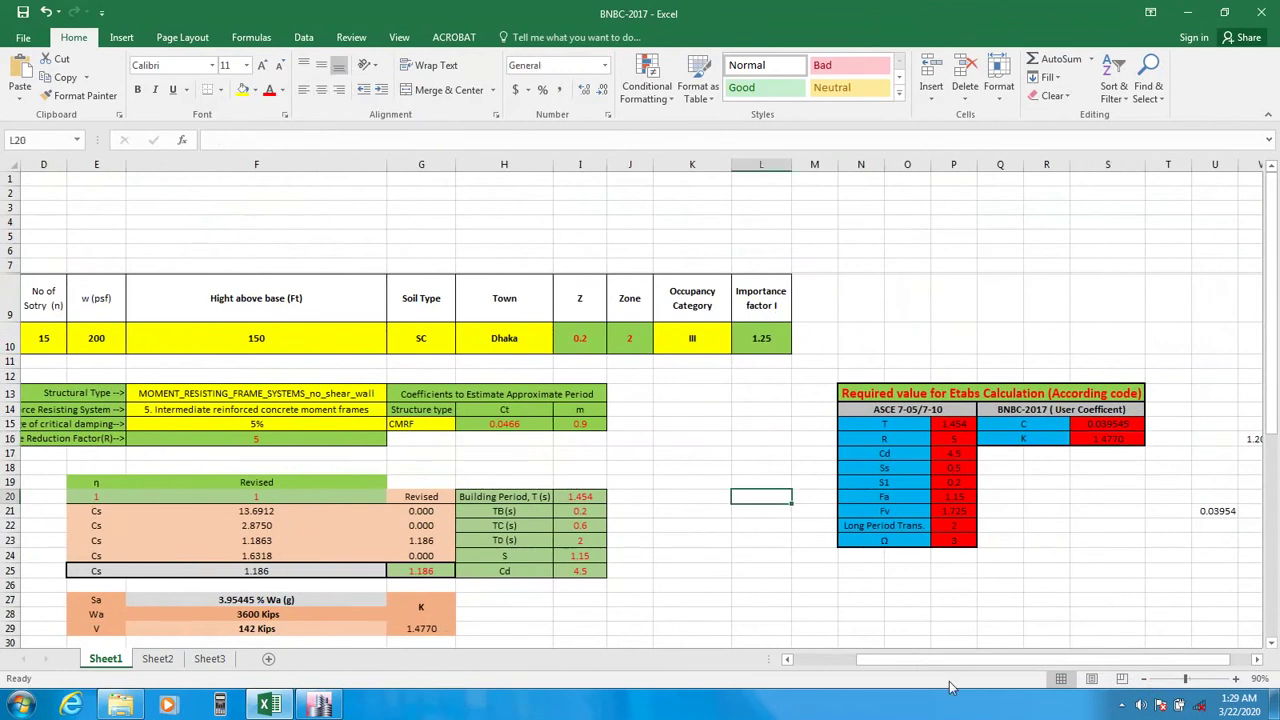
{"action": "left_click_drag", "start_coordinate": [944, 661], "coordinate": [848, 662]}
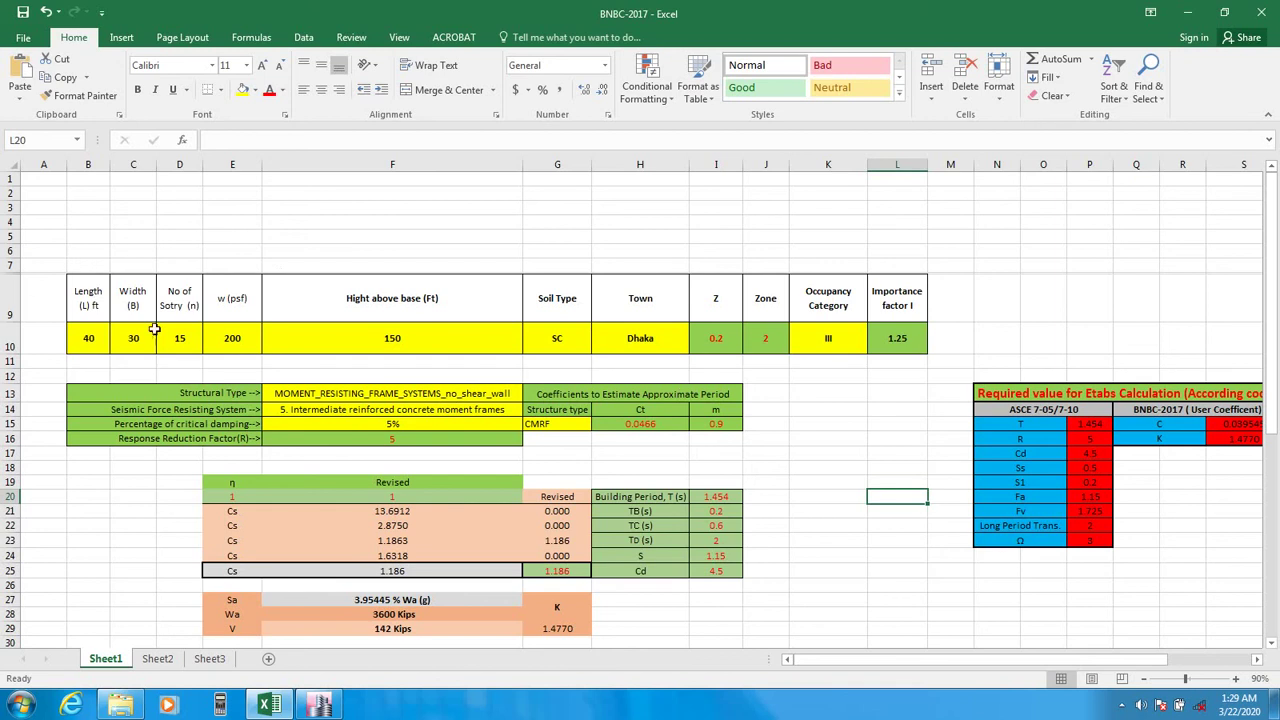
{"action": "left_click", "coordinate": [816, 470]}
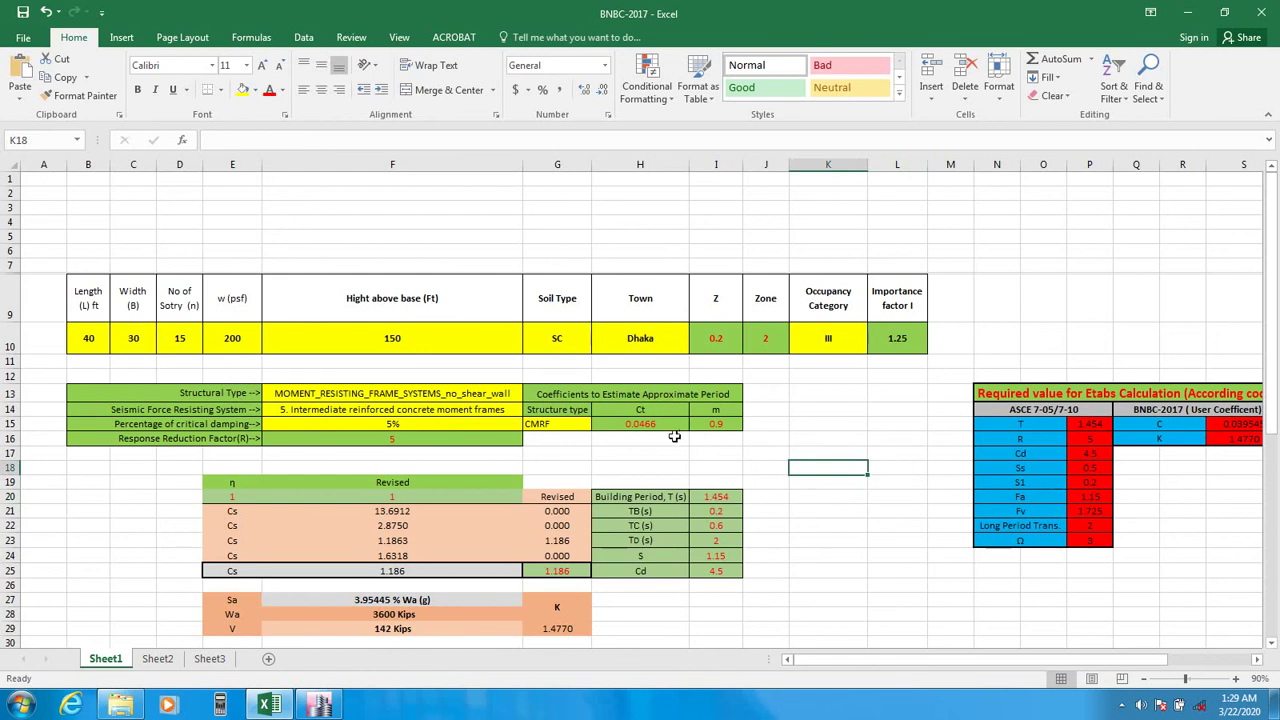
{"action": "scroll", "coordinate": [851, 514], "scroll_direction": "down", "scroll_amount": 2}
{"action": "scroll", "coordinate": [851, 503], "scroll_direction": "up", "scroll_amount": 2}
{"action": "left_click", "coordinate": [767, 445]}
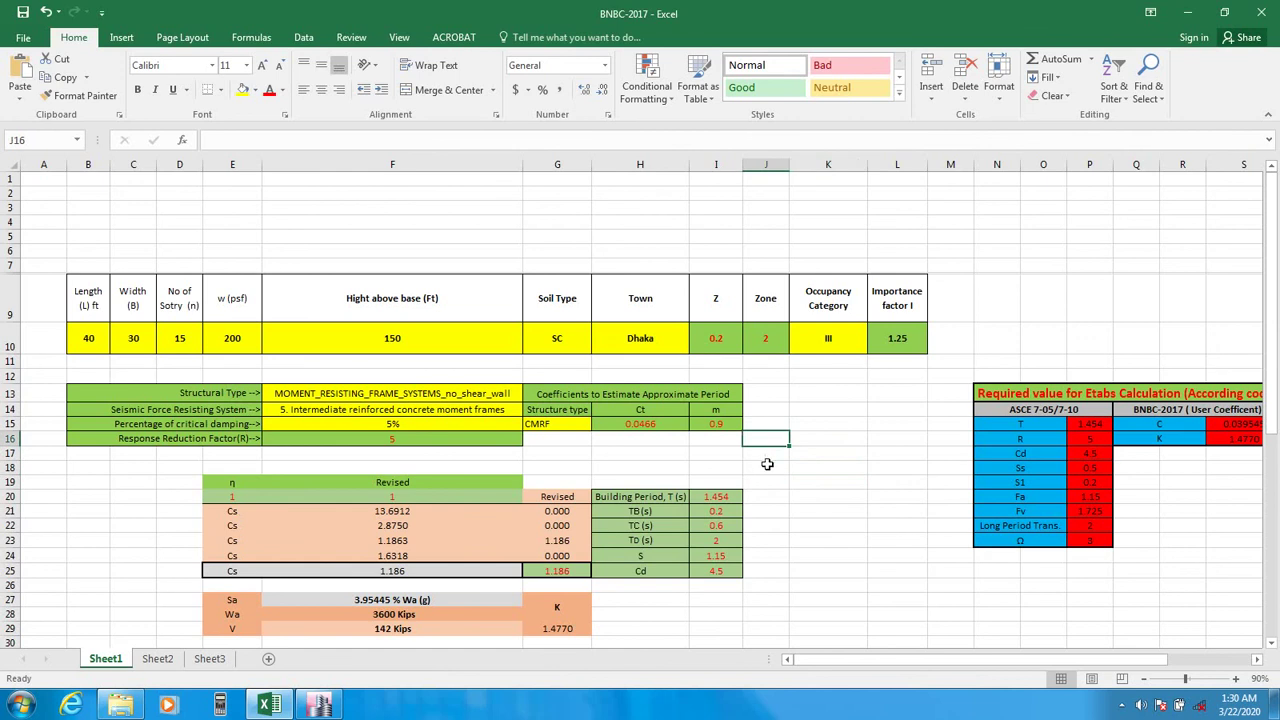
{"action": "left_click", "coordinate": [767, 464]}
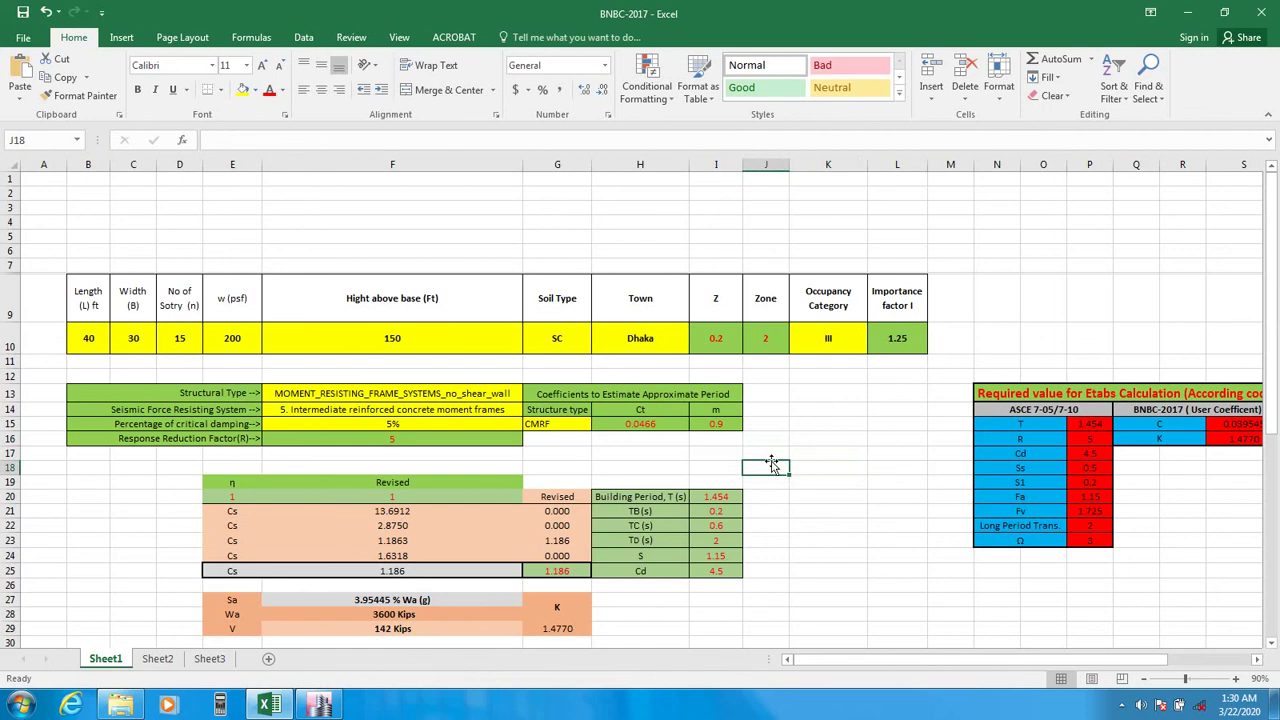
{"action": "left_click", "coordinate": [808, 453]}
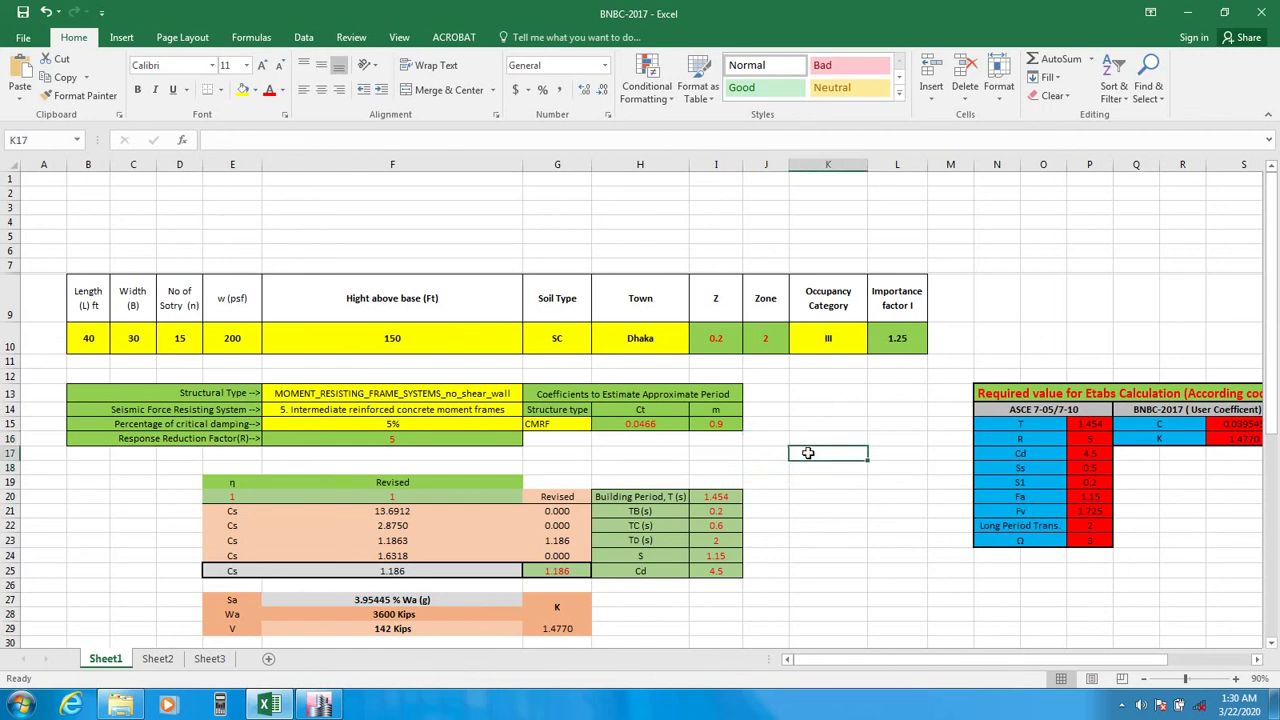
{"action": "left_click_drag", "start_coordinate": [912, 660], "coordinate": [1048, 668]}
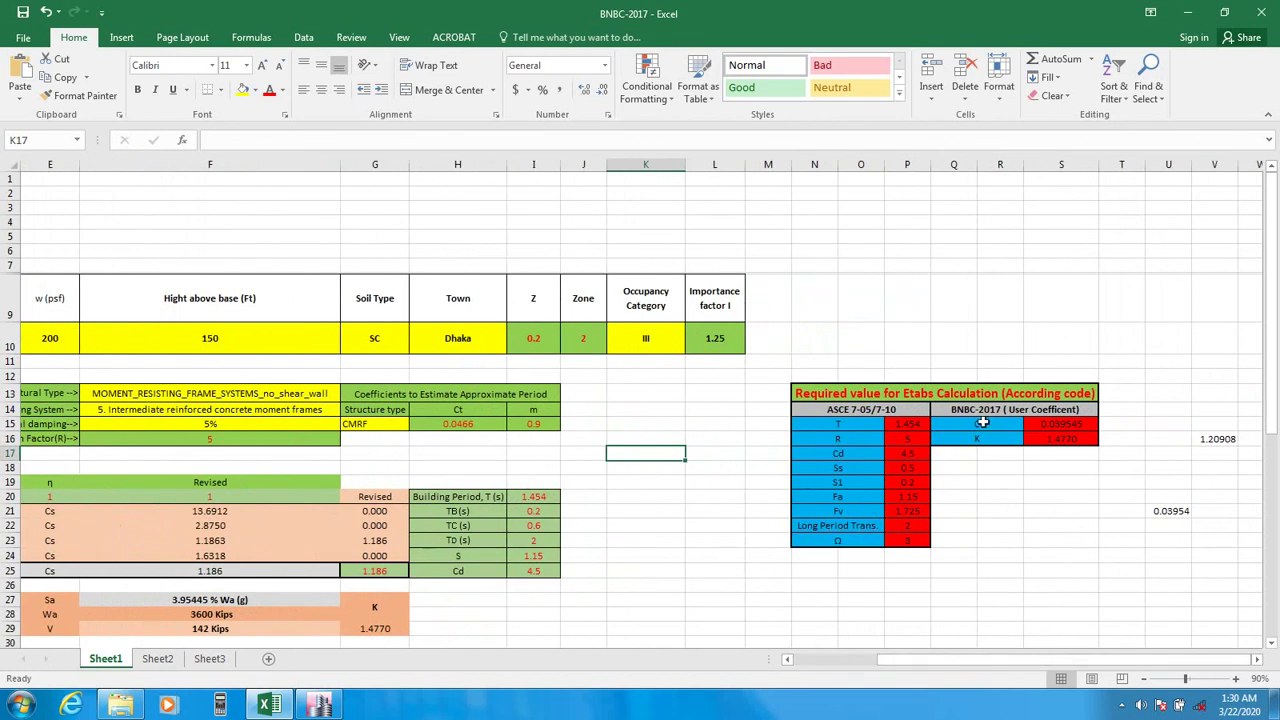
{"action": "left_click", "coordinate": [1063, 424]}
{"action": "left_click", "coordinate": [1061, 439]}
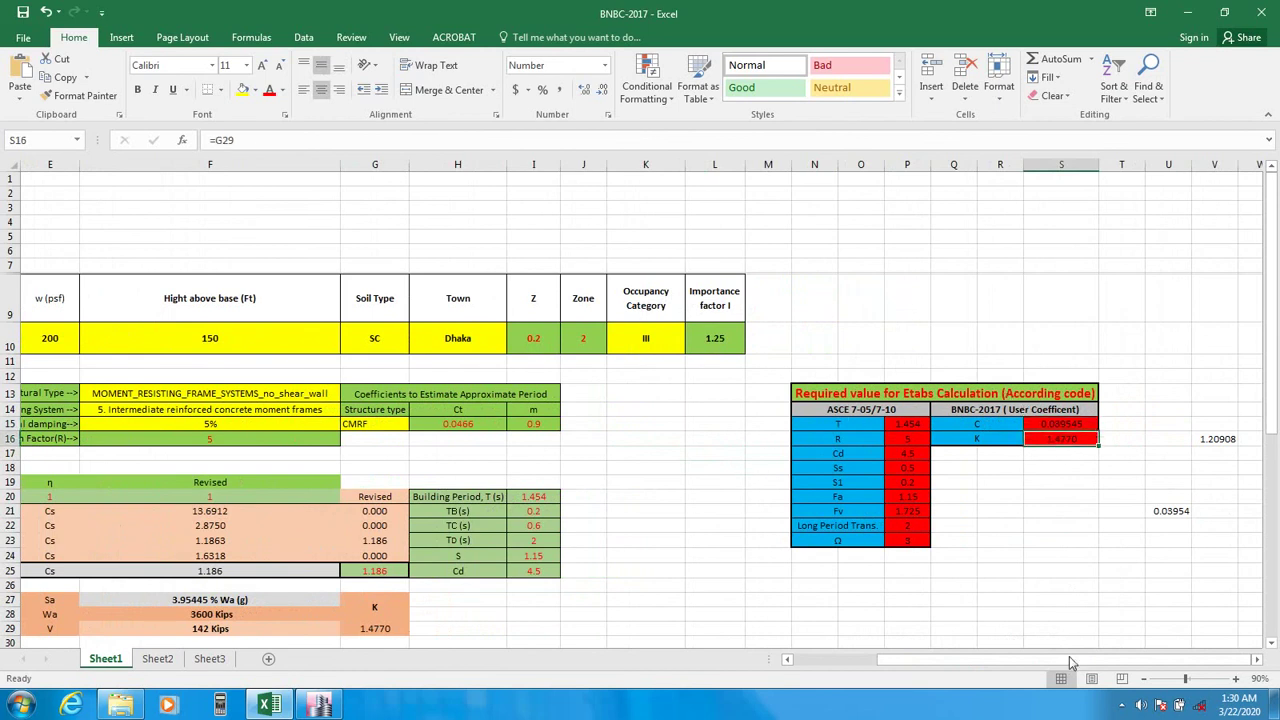
{"action": "left_click_drag", "start_coordinate": [1069, 668], "coordinate": [929, 655]}
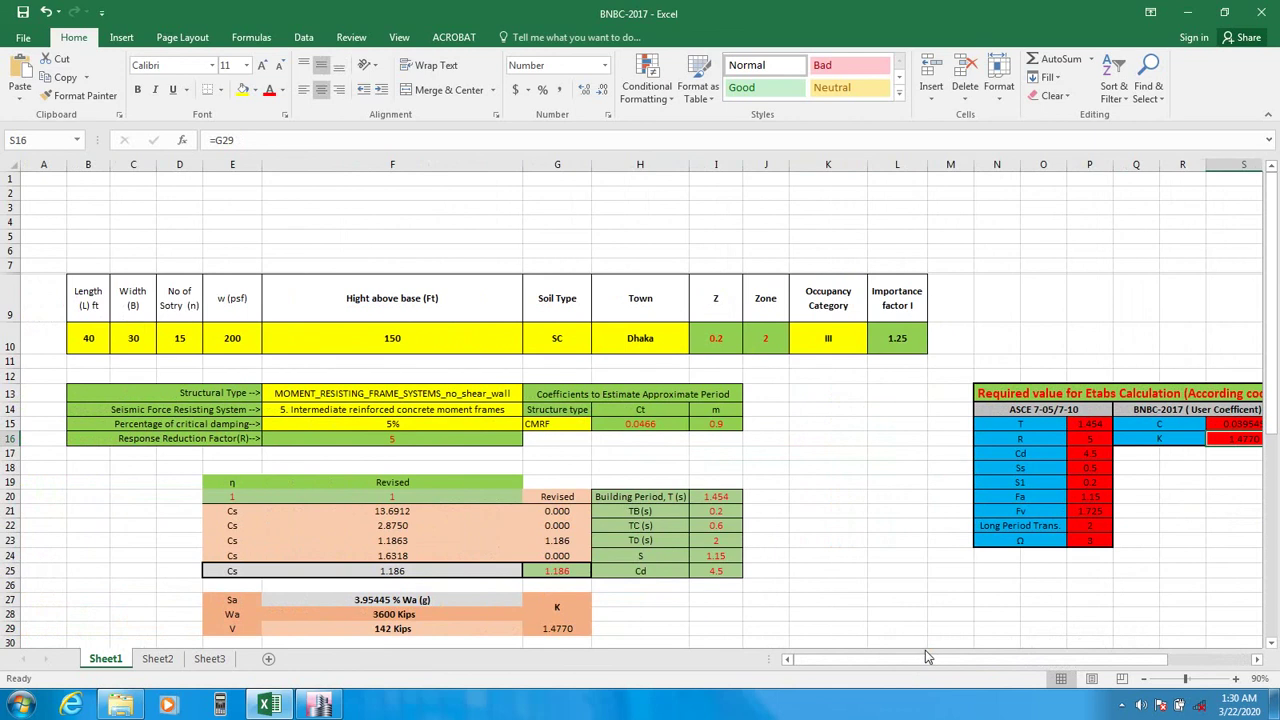
{"action": "scroll", "coordinate": [952, 664], "scroll_direction": "right", "scroll_amount": 3}
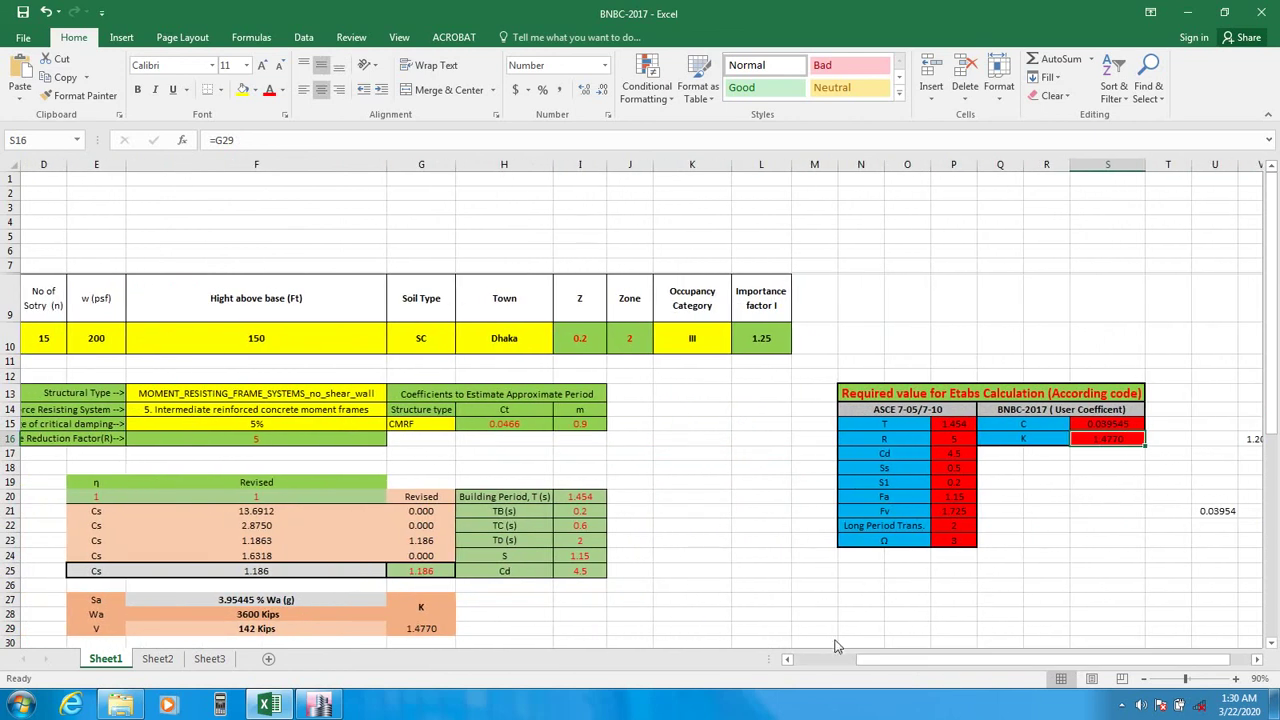
{"action": "left_click_drag", "start_coordinate": [923, 664], "coordinate": [858, 664]}
{"action": "scroll", "coordinate": [560, 577], "scroll_direction": "down", "scroll_amount": 7}
{"action": "scroll", "coordinate": [560, 577], "scroll_direction": "down", "scroll_amount": 3}
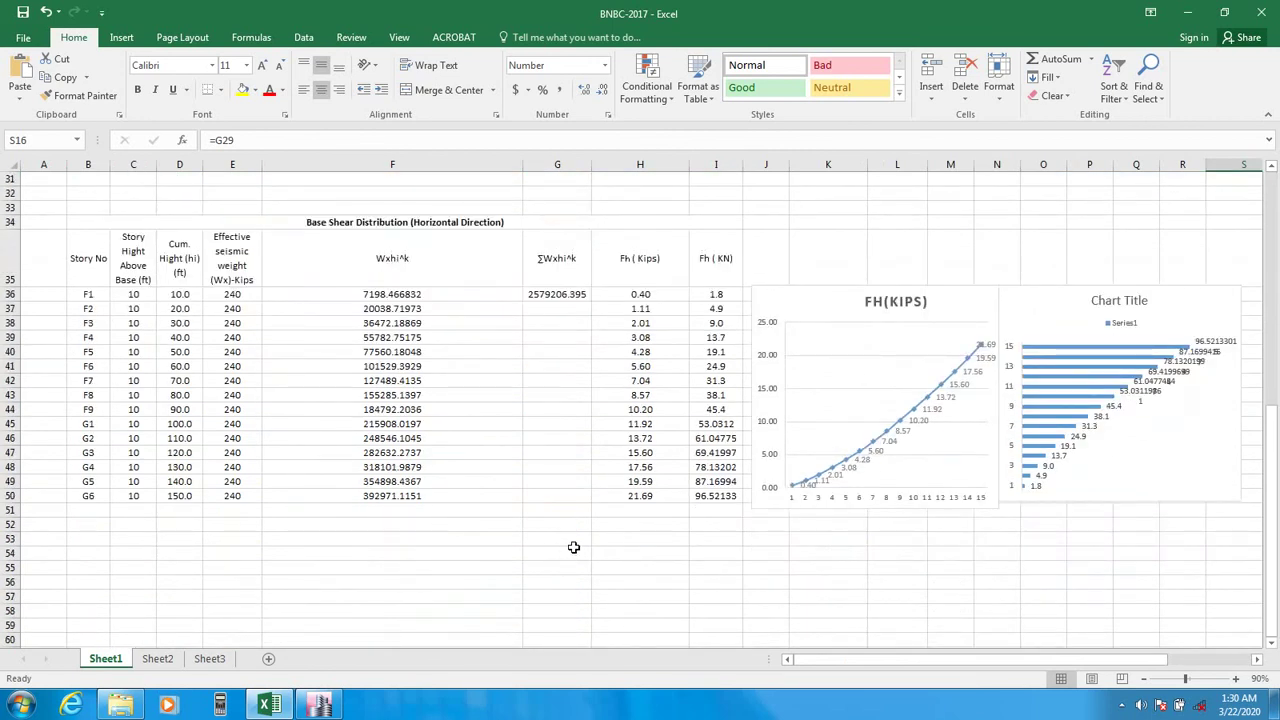
{"action": "scroll", "coordinate": [573, 547], "scroll_direction": "up", "scroll_amount": 8}
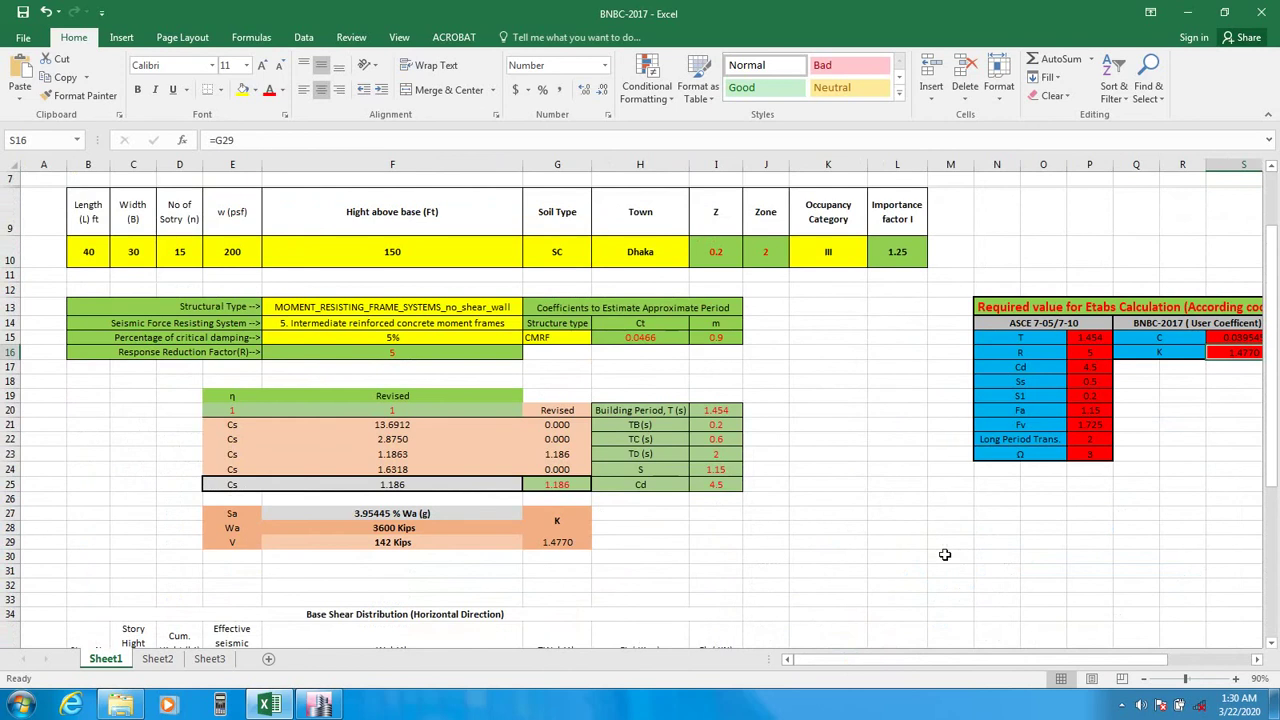
{"action": "left_click_drag", "start_coordinate": [996, 660], "coordinate": [1018, 660]}
{"action": "scroll", "coordinate": [1009, 603], "scroll_direction": "right", "scroll_amount": 1}
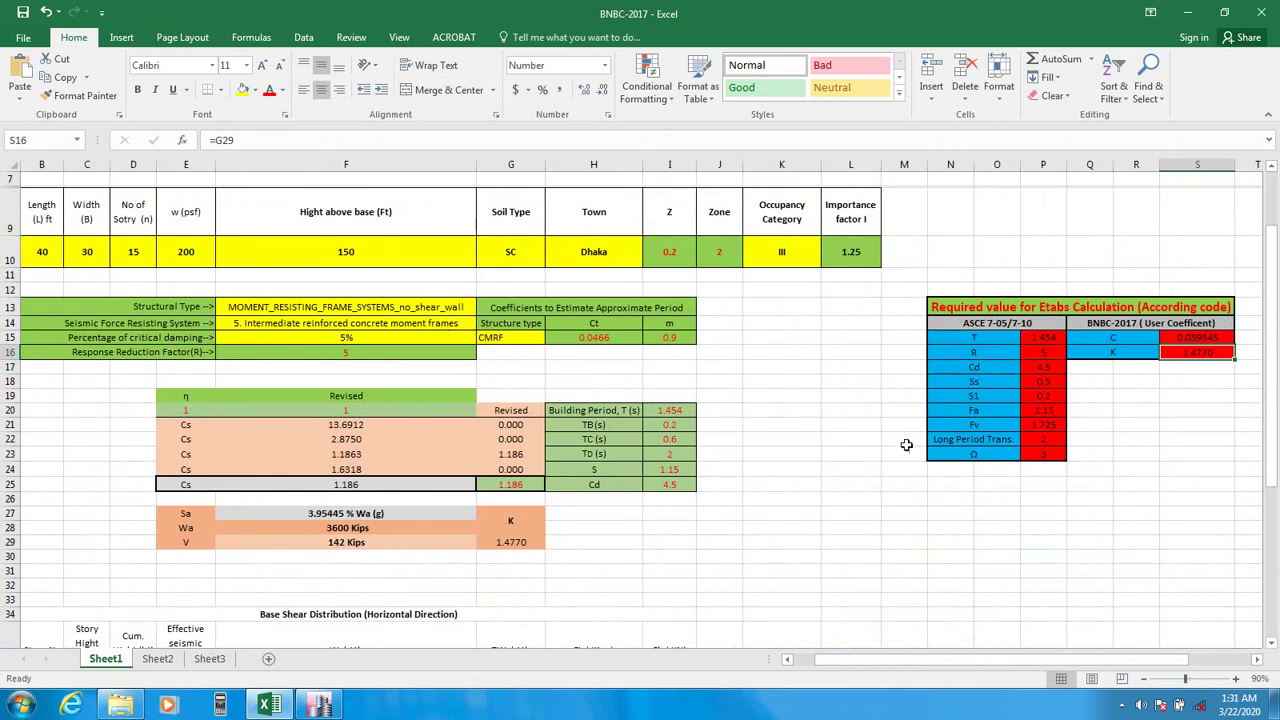
{"action": "scroll", "coordinate": [451, 562], "scroll_direction": "down", "scroll_amount": 2}
{"action": "scroll", "coordinate": [451, 562], "scroll_direction": "down", "scroll_amount": 1}
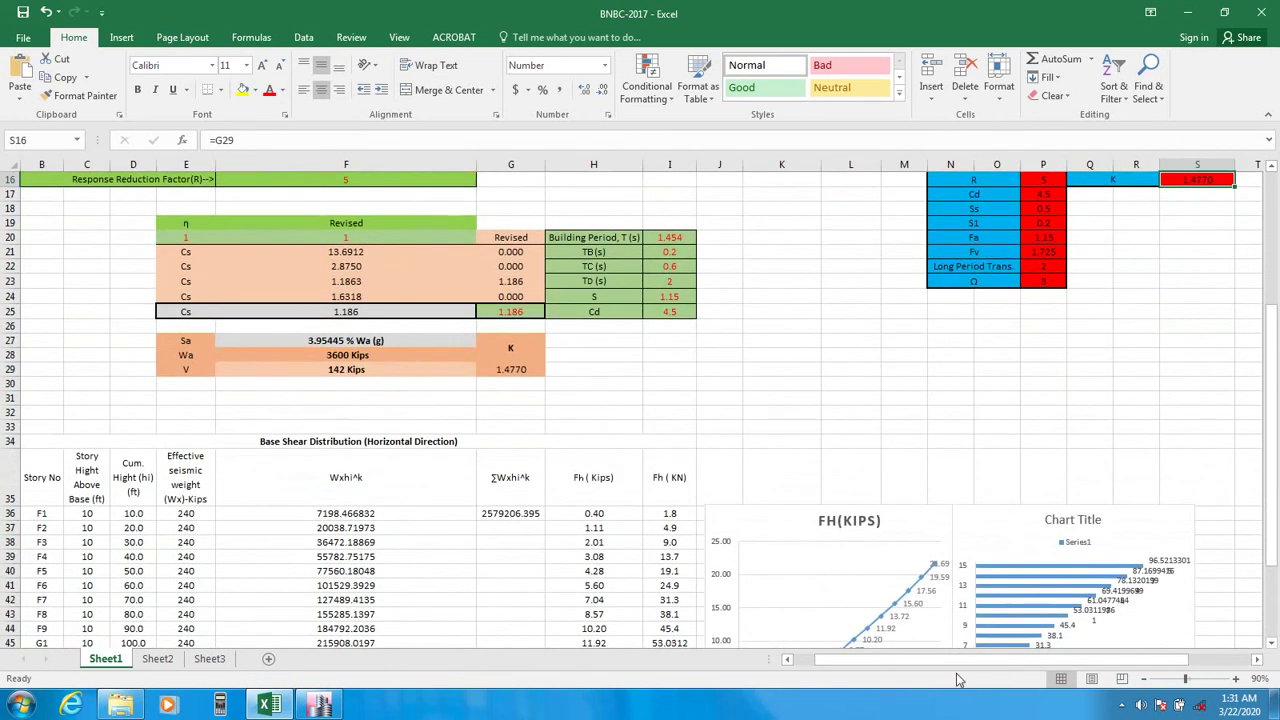
{"action": "left_click_drag", "start_coordinate": [960, 664], "coordinate": [877, 666]}
{"action": "scroll", "coordinate": [419, 572], "scroll_direction": "down", "scroll_amount": 5}
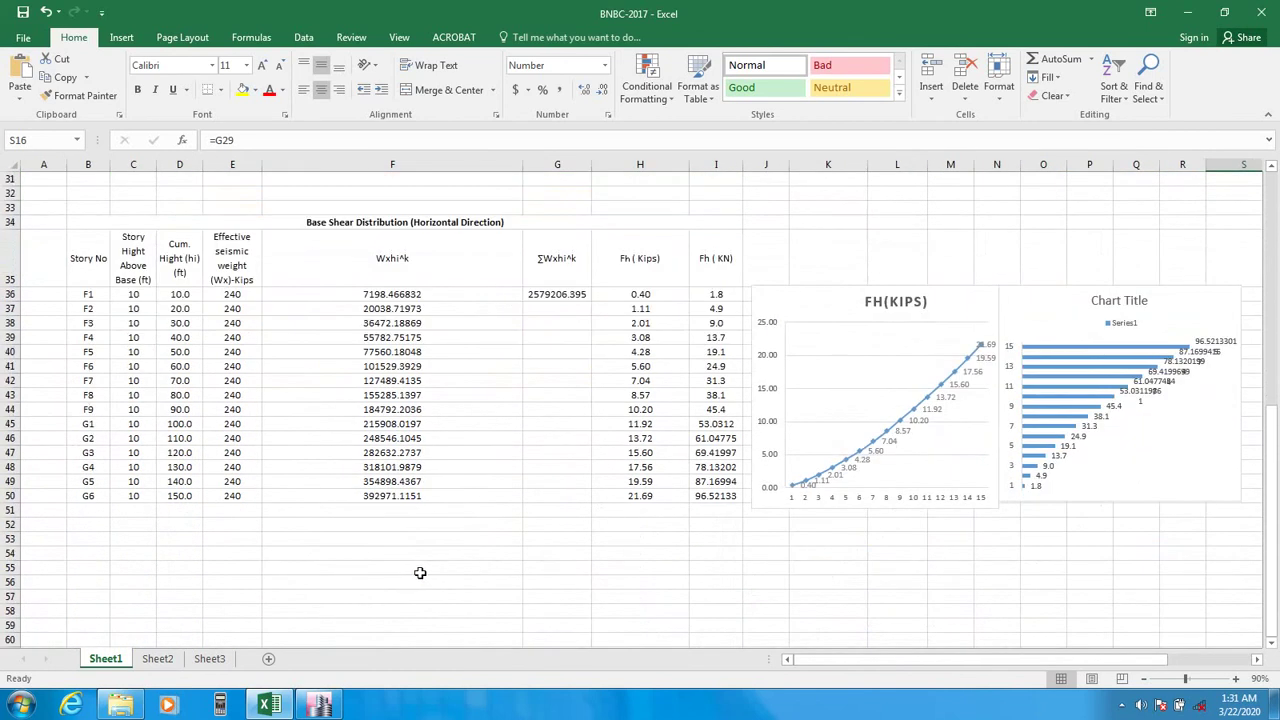
{"action": "scroll", "coordinate": [437, 569], "scroll_direction": "up", "scroll_amount": 9}
{"action": "scroll", "coordinate": [505, 537], "scroll_direction": "down", "scroll_amount": 4}
{"action": "scroll", "coordinate": [507, 536], "scroll_direction": "down", "scroll_amount": 4}
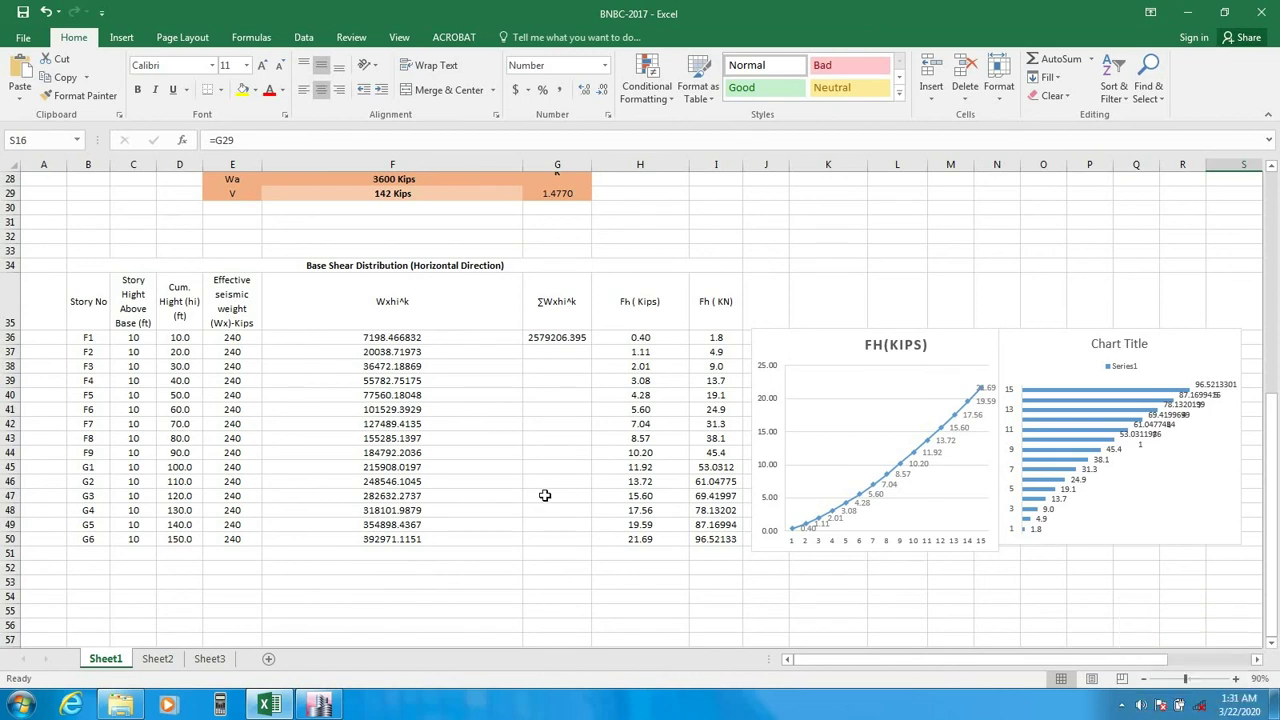
{"action": "scroll", "coordinate": [550, 494], "scroll_direction": "up", "scroll_amount": 4}
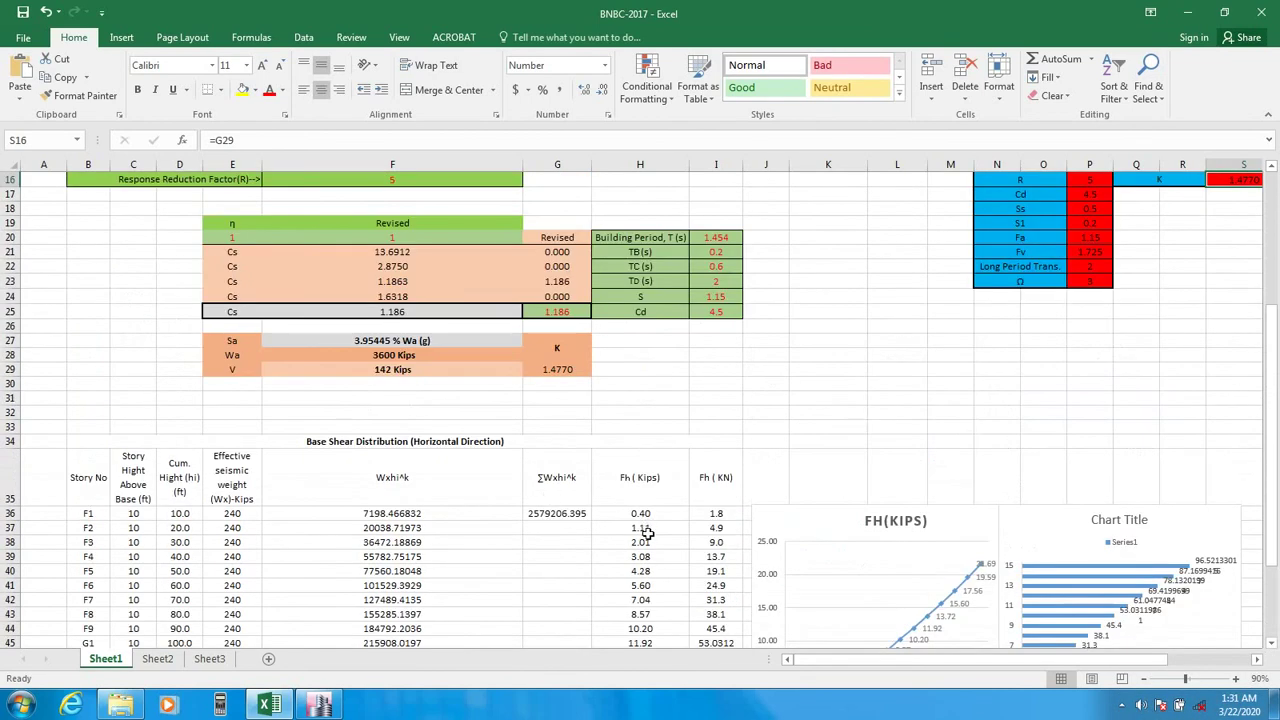
{"action": "scroll", "coordinate": [740, 471], "scroll_direction": "up", "scroll_amount": 5}
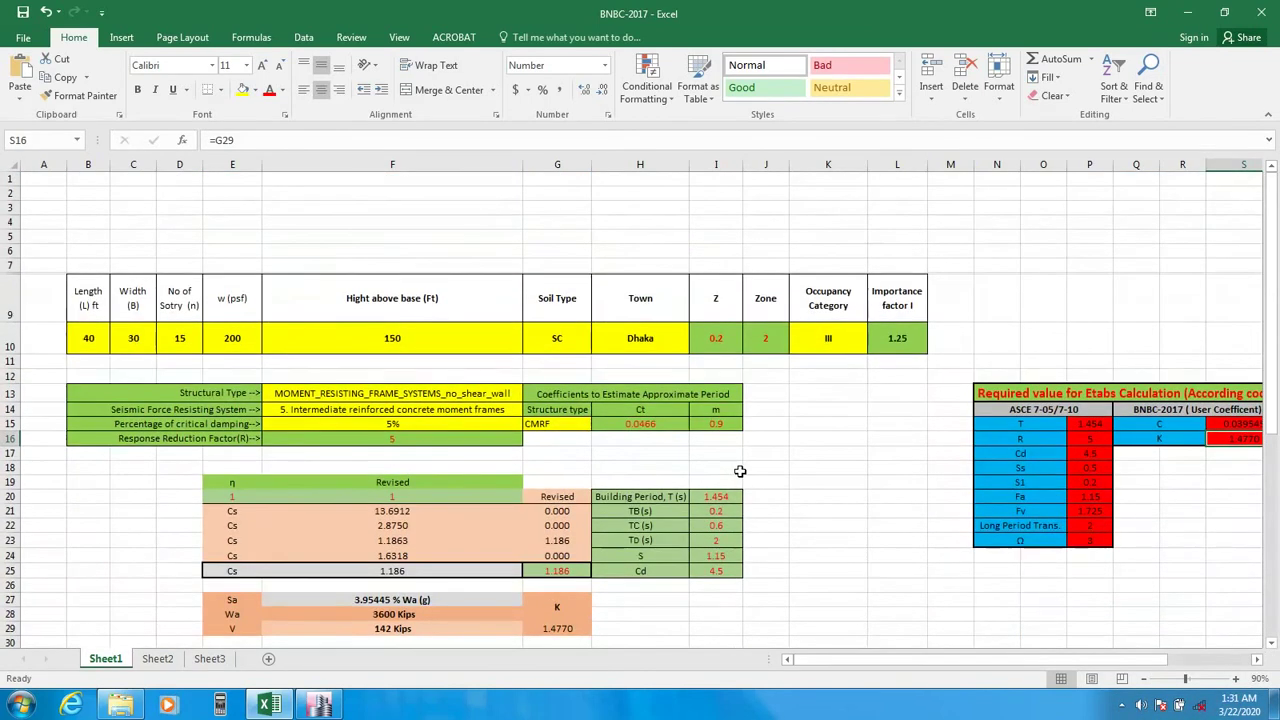